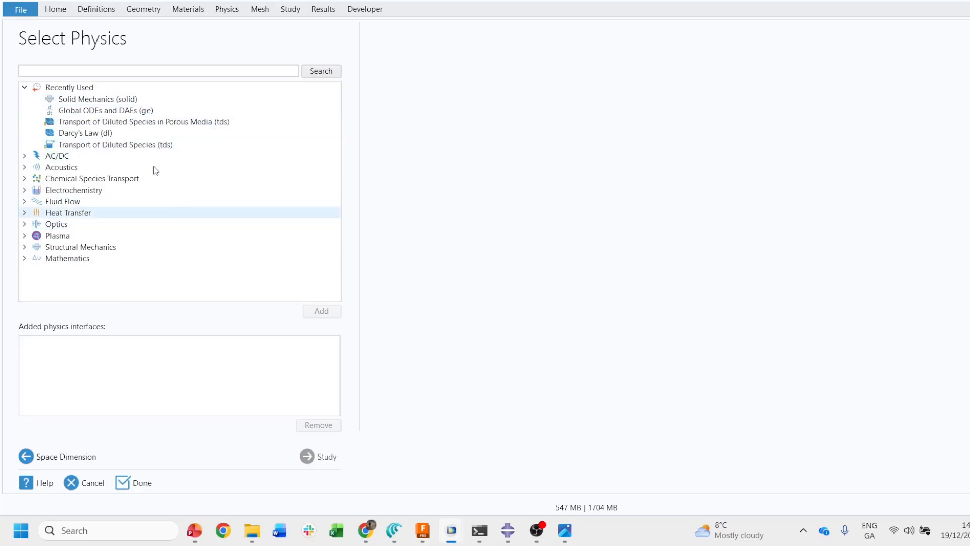
# Add the single-phase Laminar Flow (spf) interface to the model's physics.
pyautogui.click(24, 201)
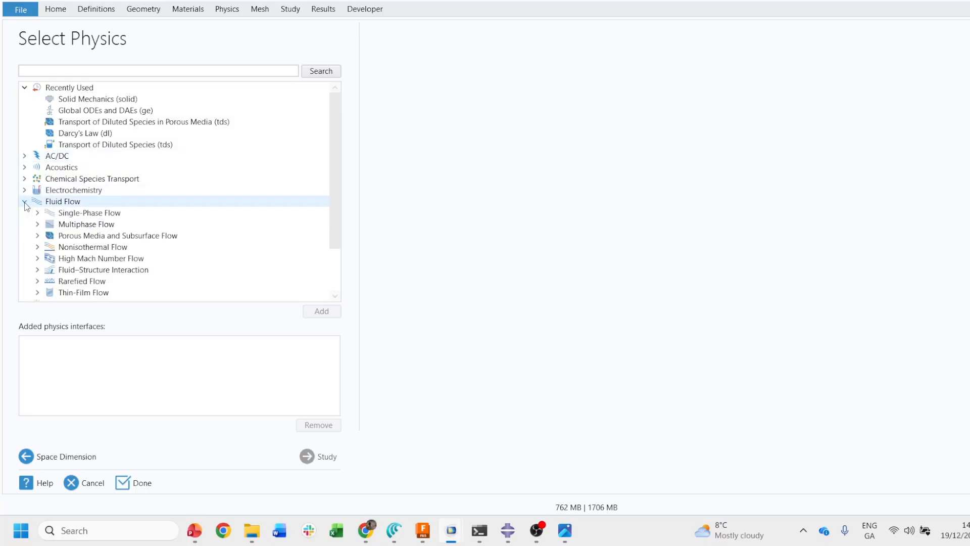
pyautogui.scroll(-2, 255, 213)
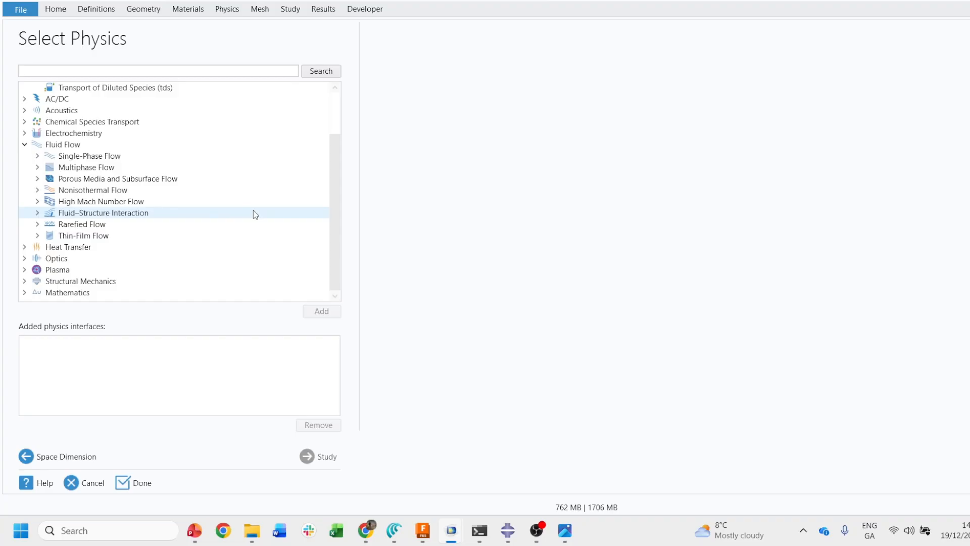
pyautogui.click(38, 156)
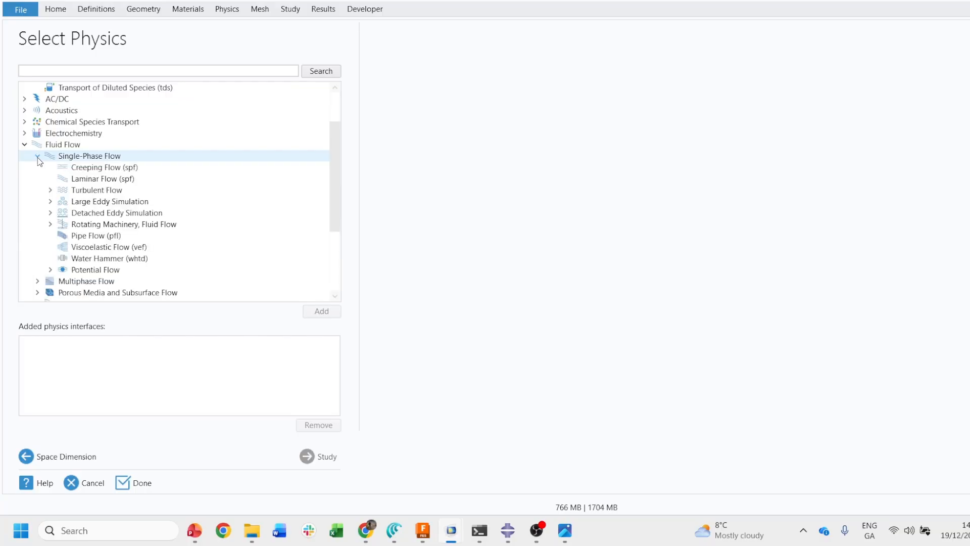
pyautogui.click(129, 181)
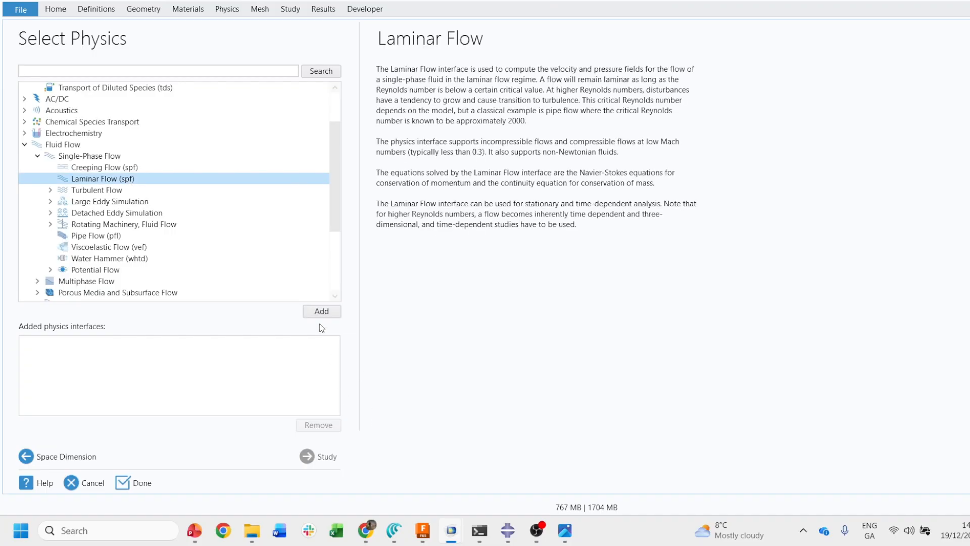
pyautogui.click(321, 311)
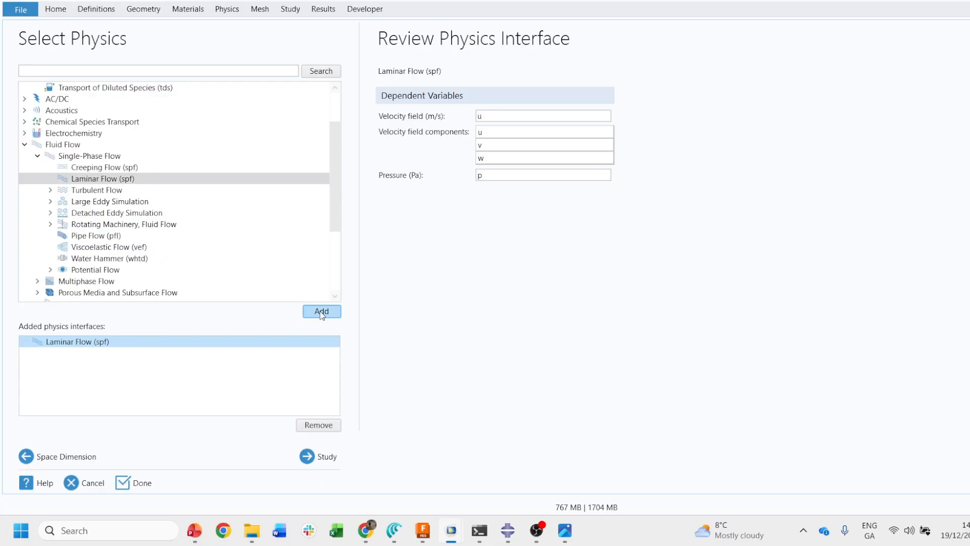
# Choose a Stationary study and finish the model setup without saving the changes to the previous Untitled.mph.
pyautogui.click(324, 460)
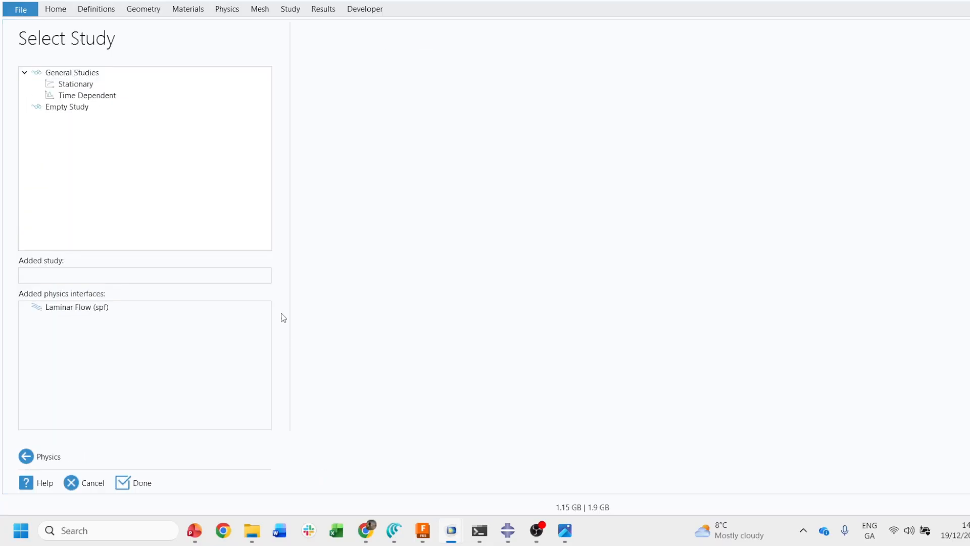
pyautogui.click(84, 88)
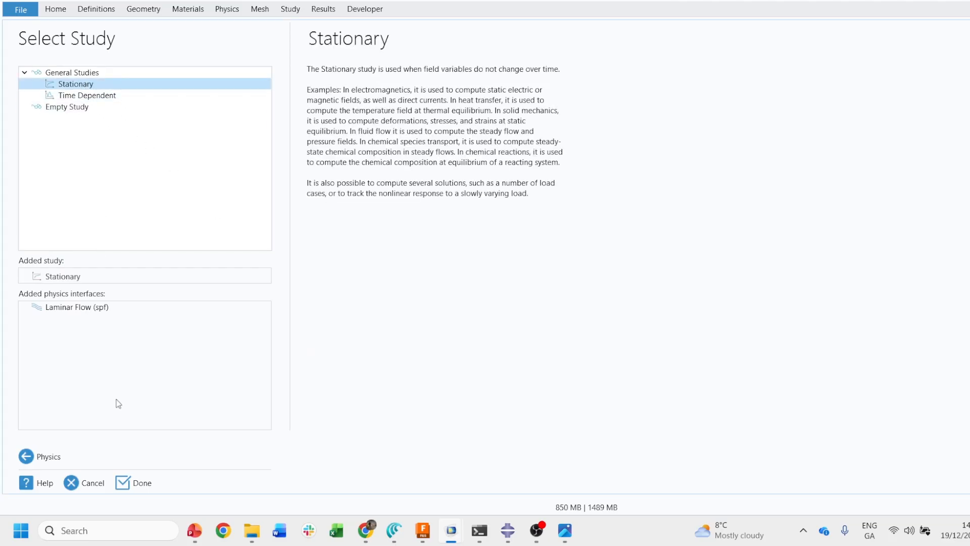
pyautogui.click(136, 486)
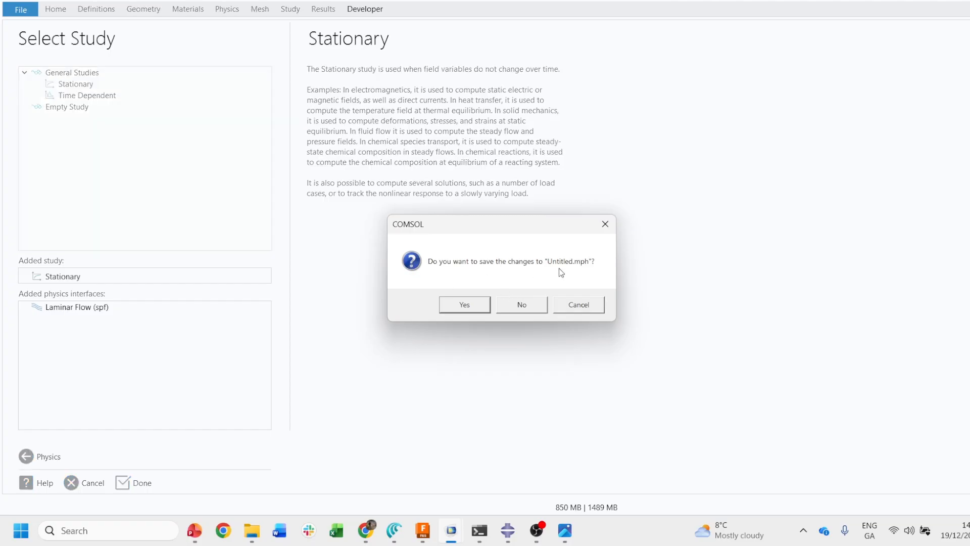
pyautogui.click(509, 307)
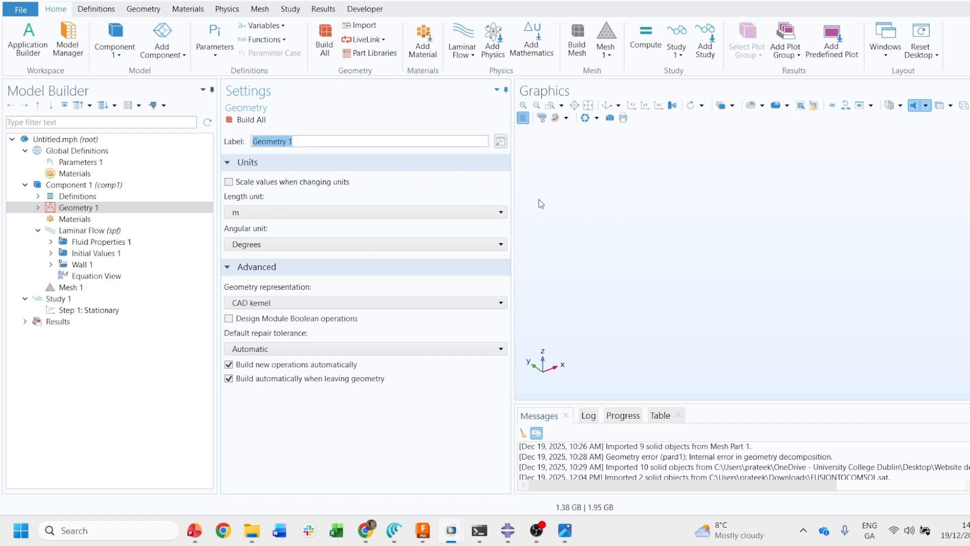
pyautogui.press('super+d')
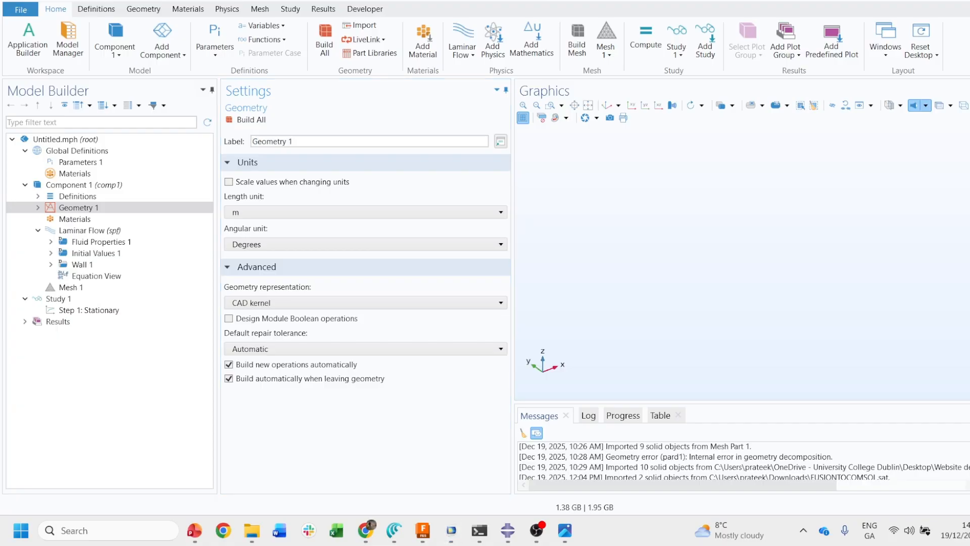
pyautogui.press('super+d')
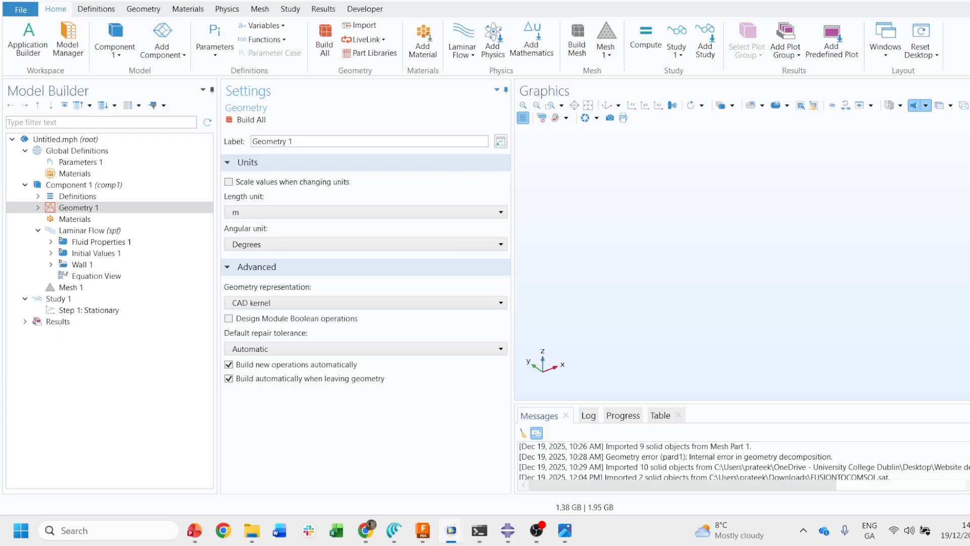
# Set the length unit of Geometry 1 to mm.
pyautogui.click(269, 214)
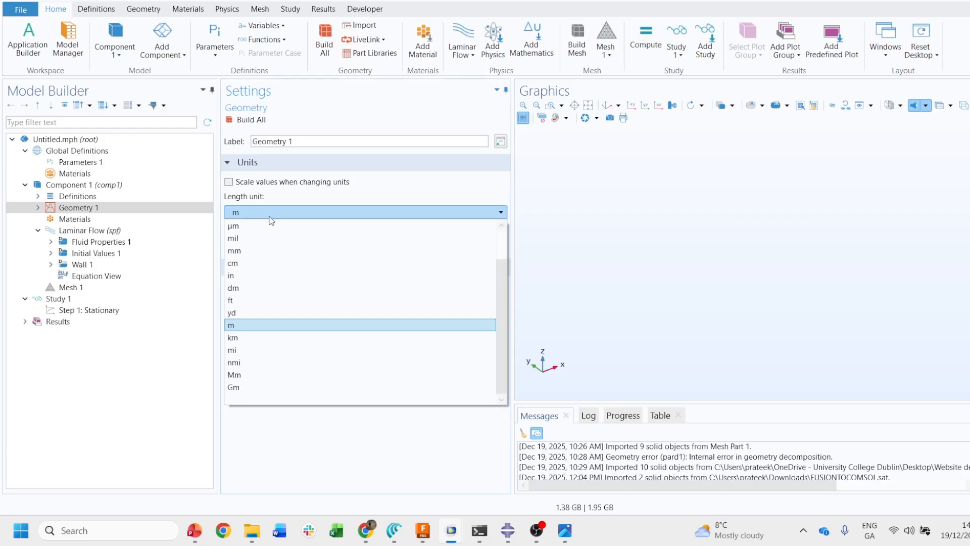
pyautogui.click(272, 251)
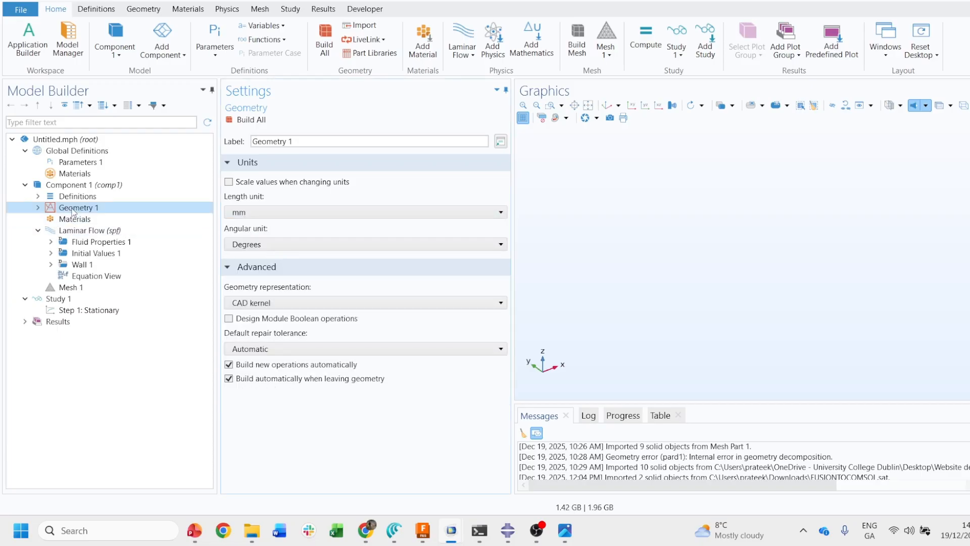
# Add a solid cylinder with radius 0.25 mm and height 10 mm to Geometry 1 and build all objects.
pyautogui.click(37, 208)
pyautogui.rightClick(86, 209)
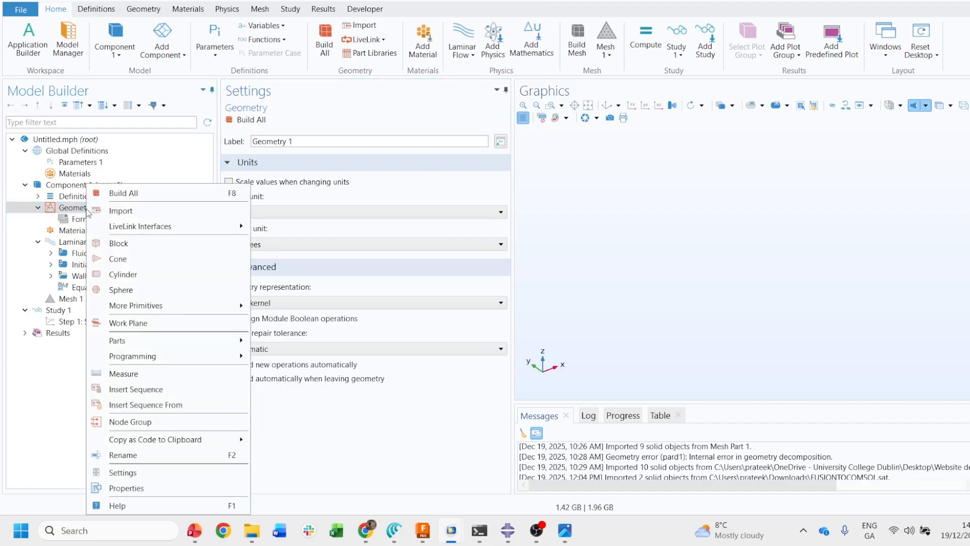
pyautogui.click(123, 274)
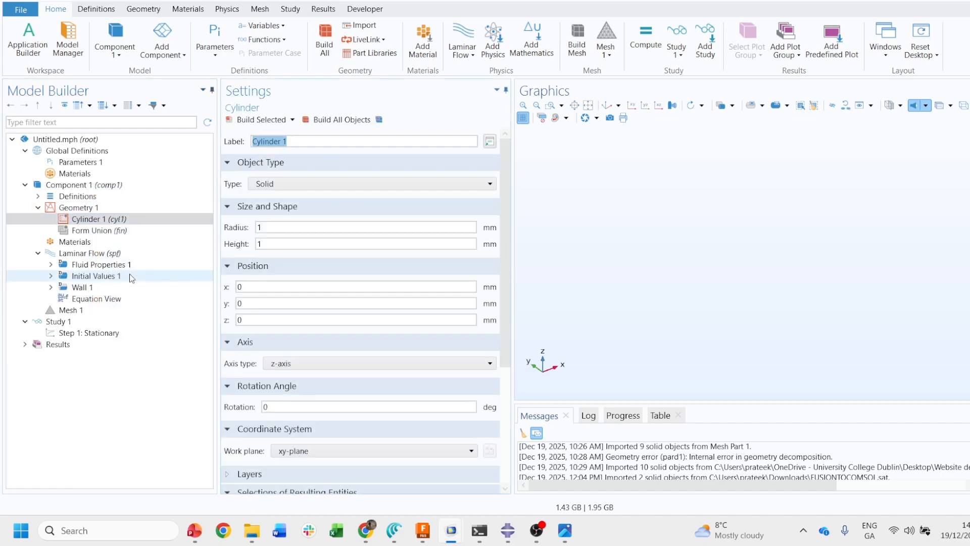
pyautogui.click(286, 227)
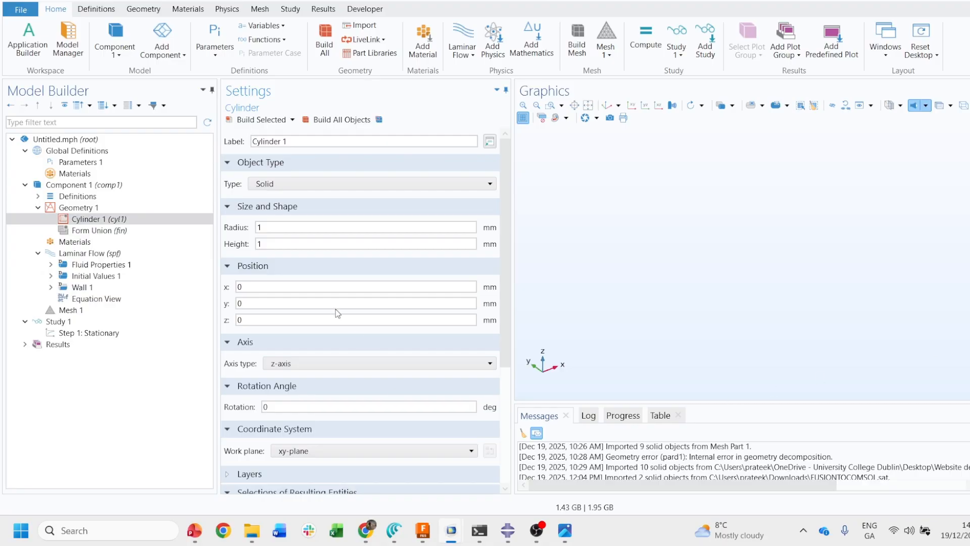
pyautogui.click(302, 286)
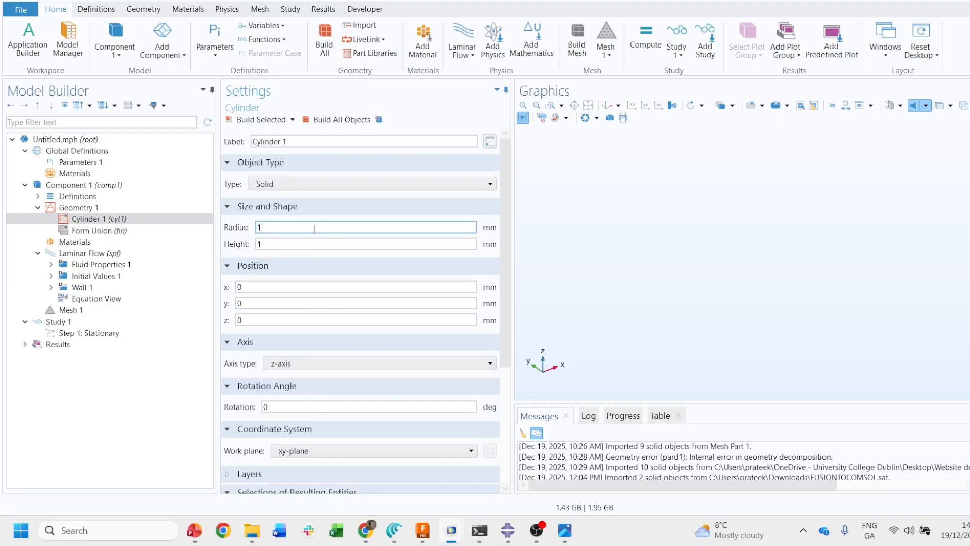
pyautogui.moveTo(313, 227); pyautogui.dragTo(216, 226)
pyautogui.write('0.25')
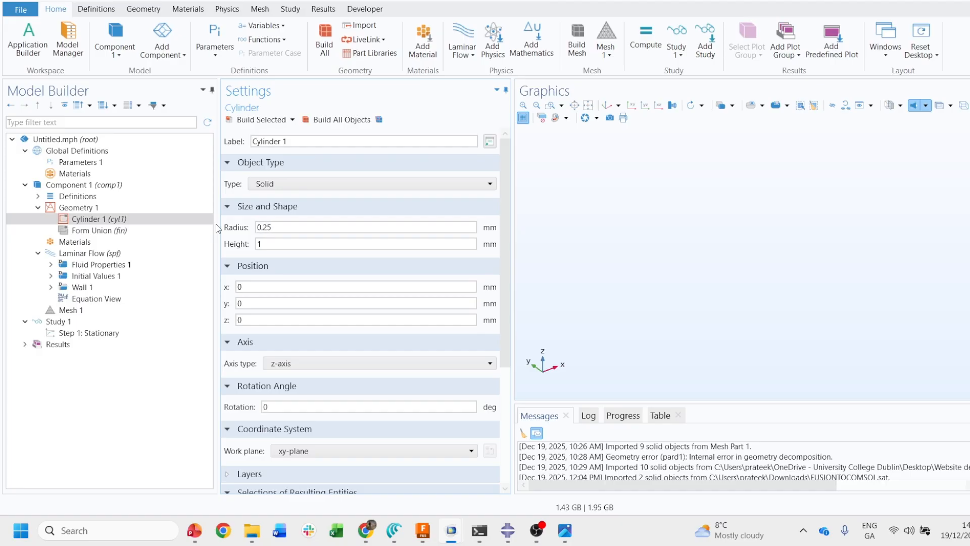
pyautogui.click(274, 243)
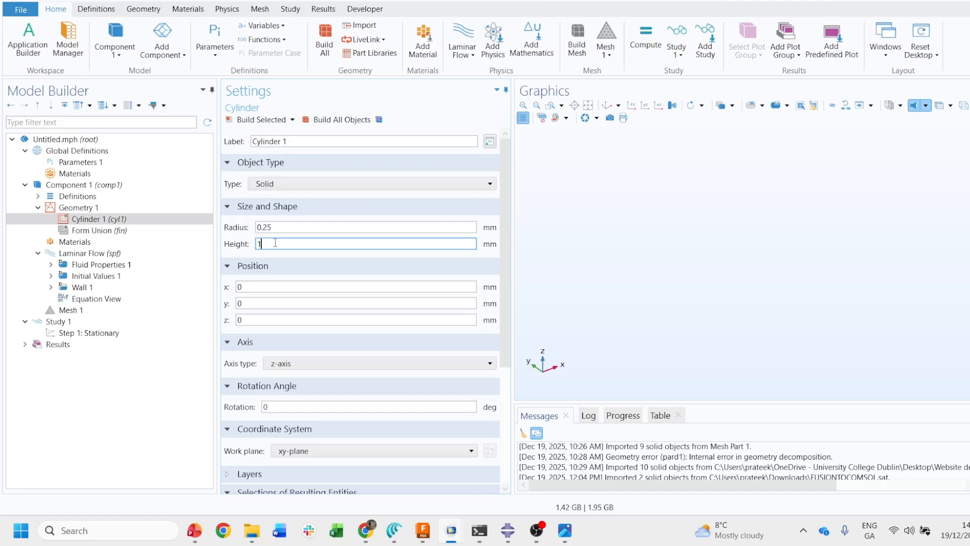
pyautogui.write('0')
pyautogui.click(338, 122)
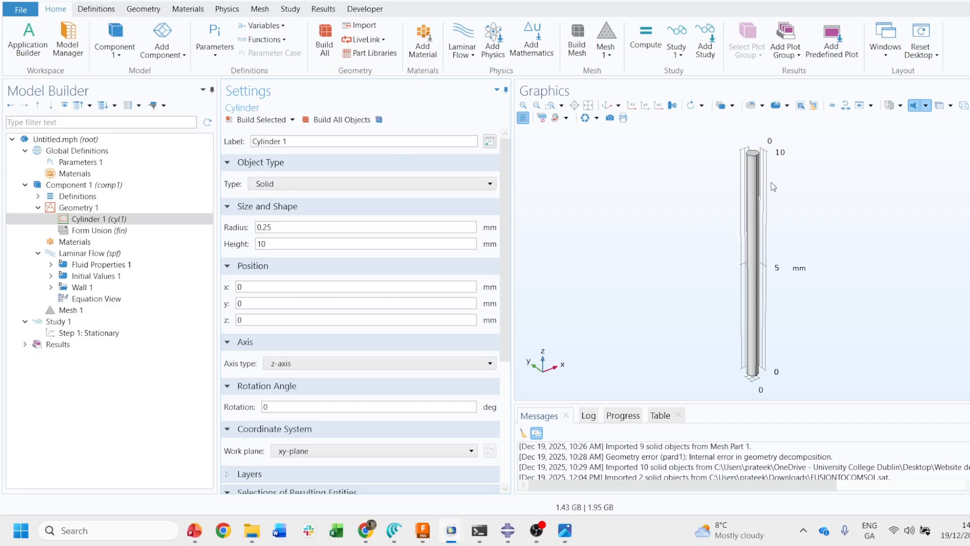
pyautogui.moveTo(626, 237); pyautogui.dragTo(636, 160)
pyautogui.click(588, 105)
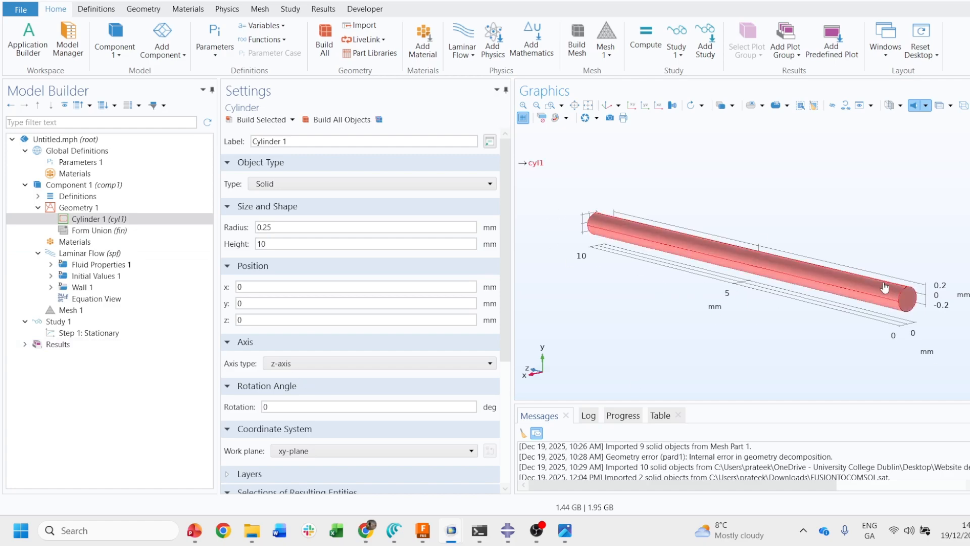
# Search the material library for air and add Air [gas] to the cylinder domain of Component 1.
pyautogui.click(76, 244)
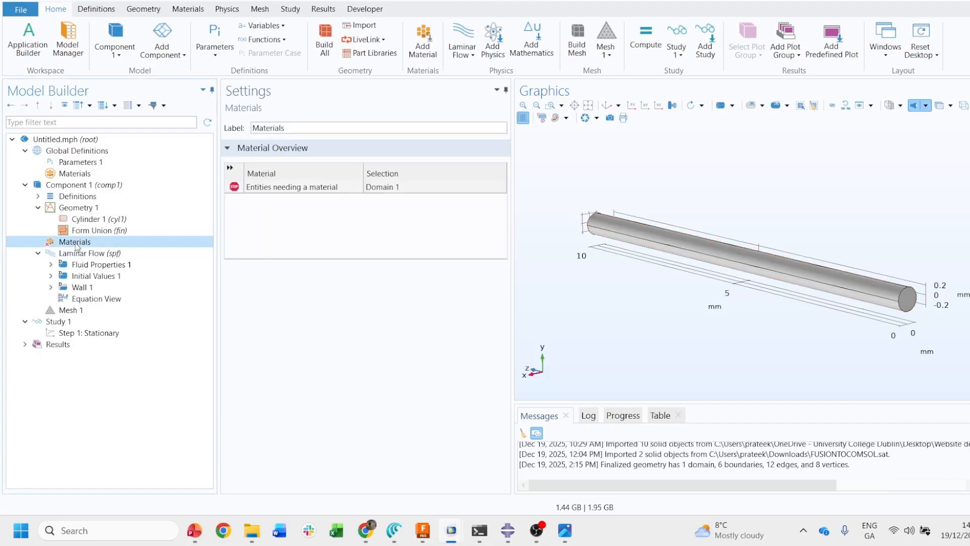
pyautogui.rightClick(76, 244)
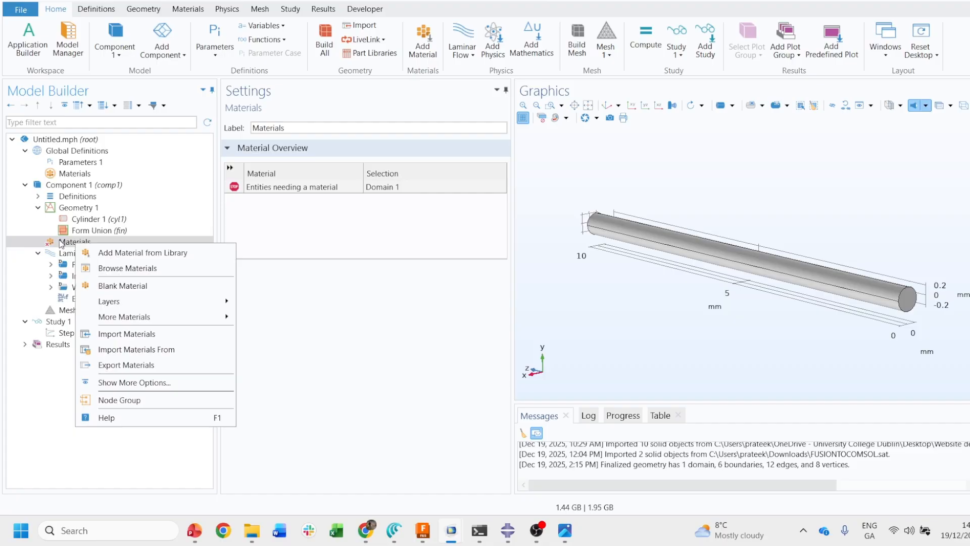
pyautogui.click(167, 253)
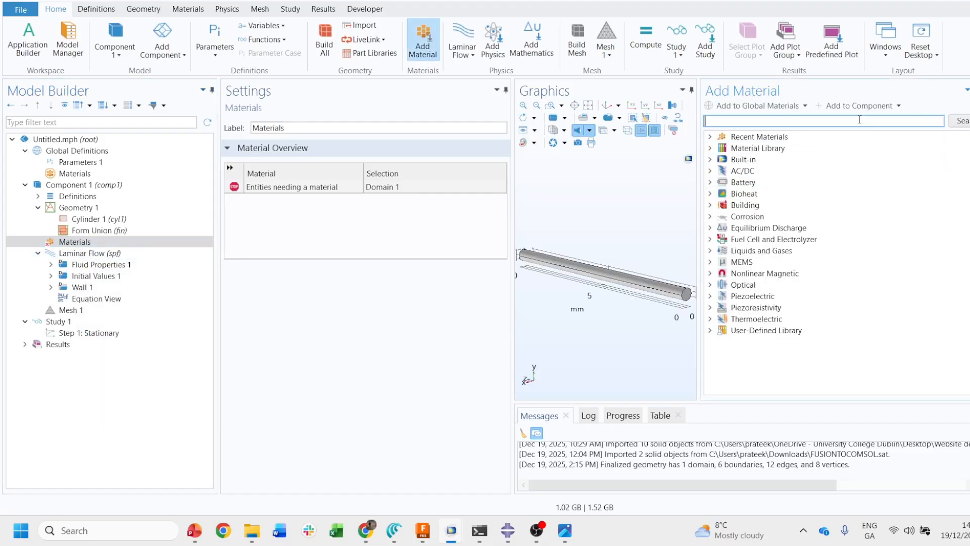
pyautogui.write('air')
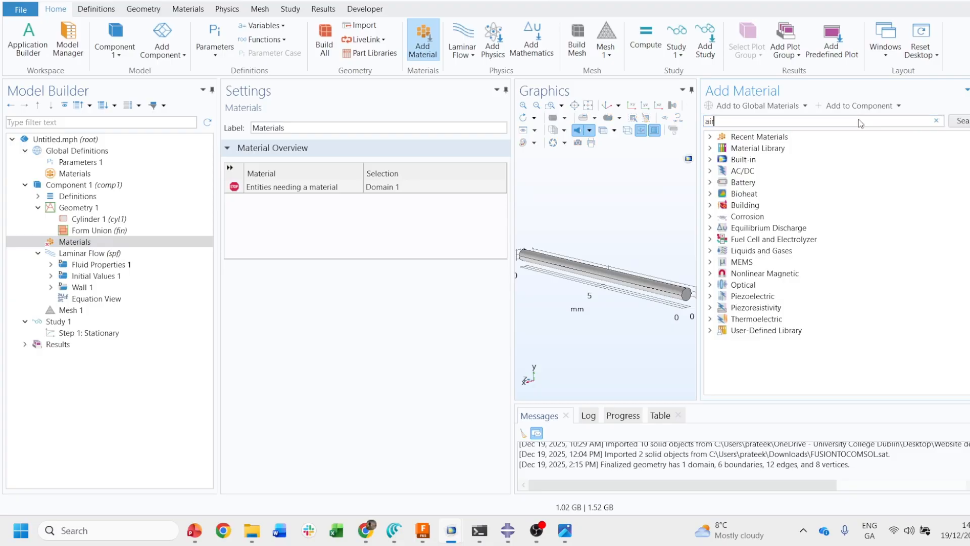
pyautogui.press('Return')
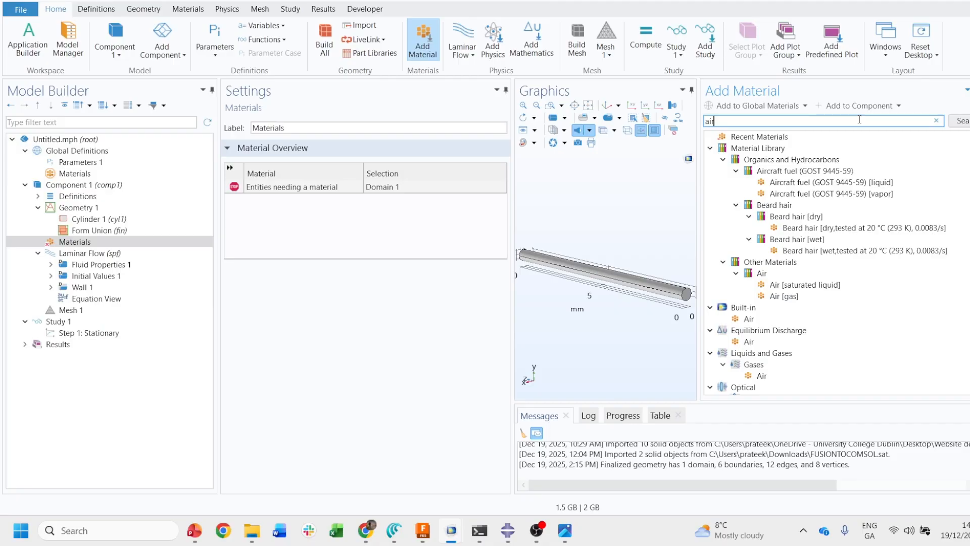
pyautogui.click(798, 300)
pyautogui.doubleClick(798, 298)
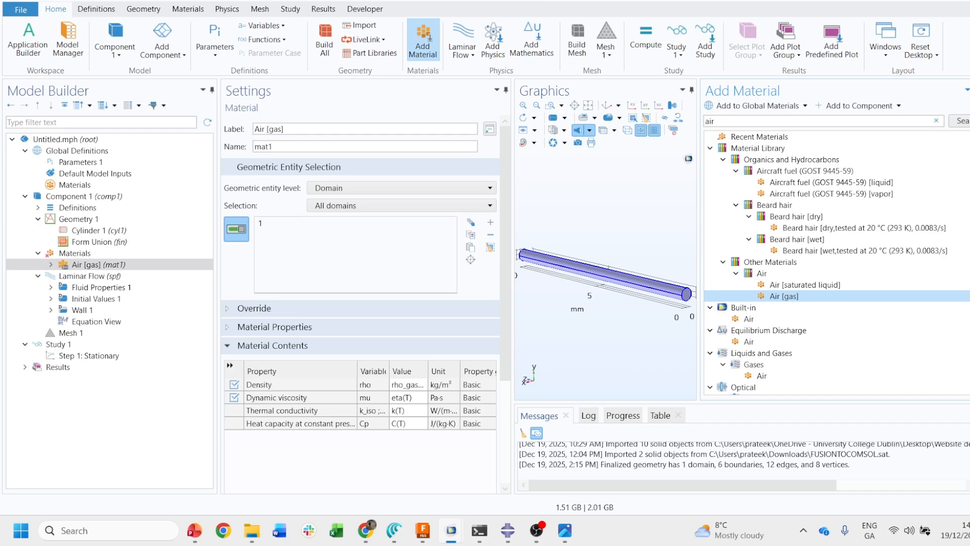
pyautogui.click(969, 90)
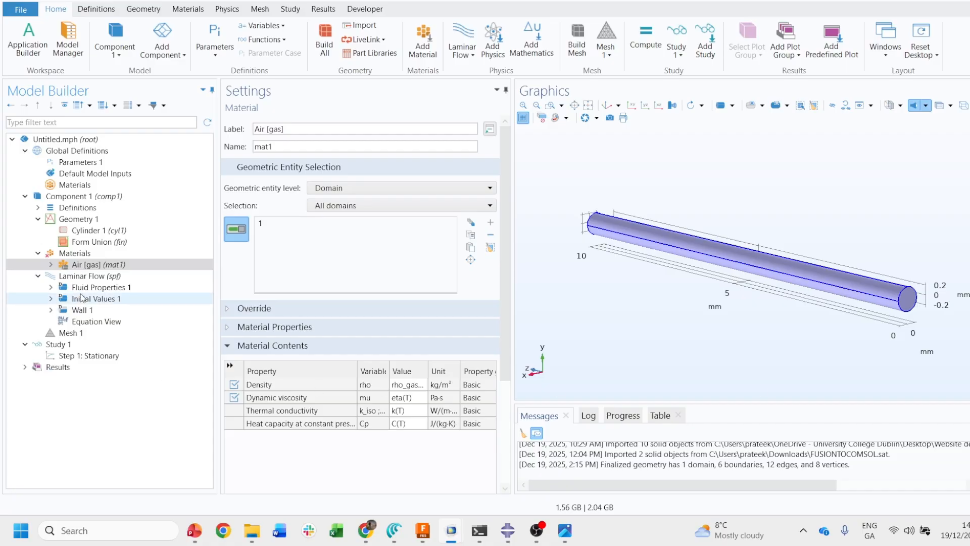
# Open the Laminar Flow settings and look at the vacuum pump slide in the COMSOL Basics PowerPoint presentation before returning to COMSOL.
pyautogui.click(98, 276)
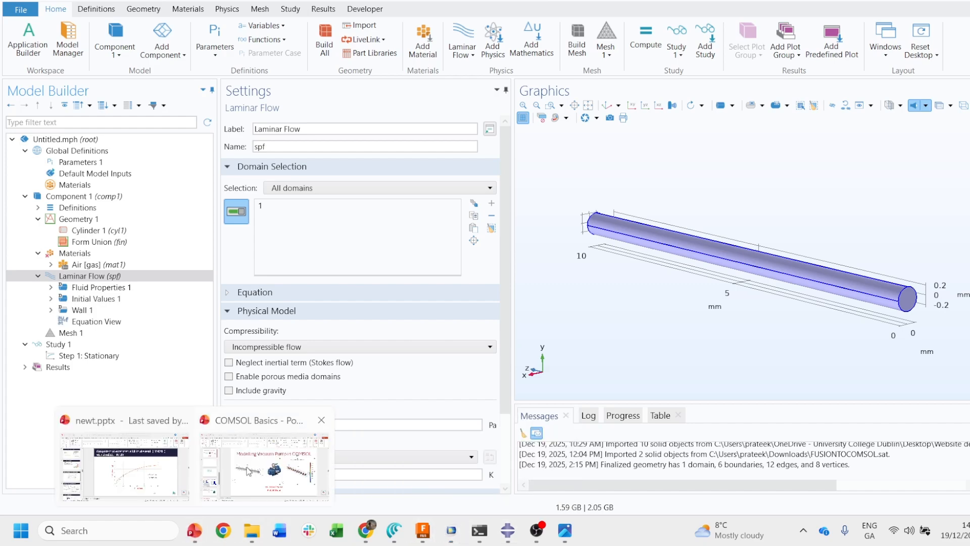
pyautogui.click(249, 471)
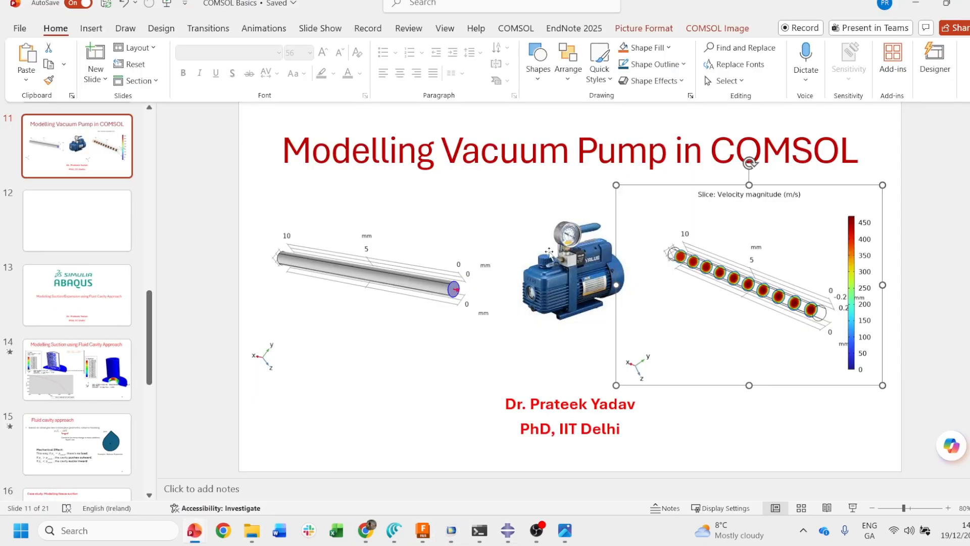
pyautogui.click(916, 4)
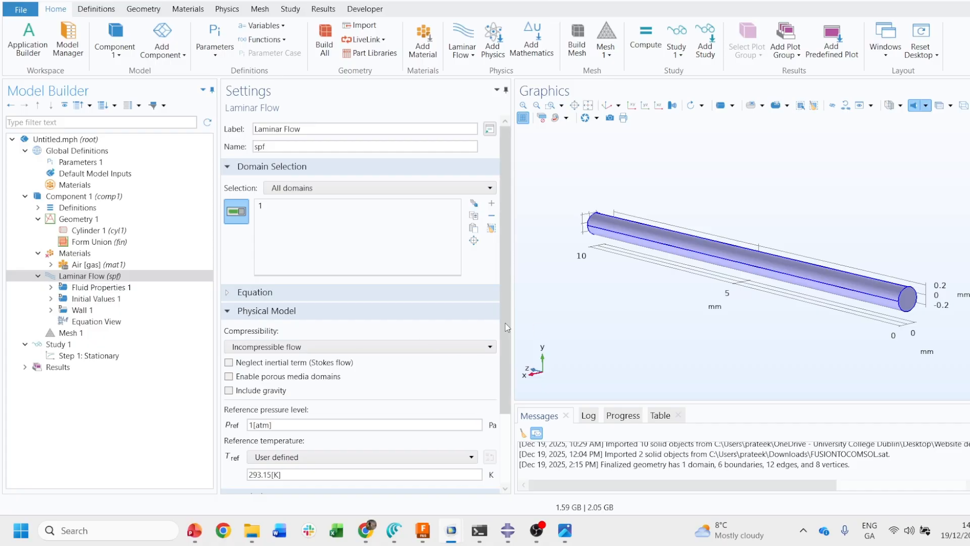
# Set the Laminar Flow reference temperature to 298.15 K.
pyautogui.moveTo(505, 327); pyautogui.dragTo(502, 387)
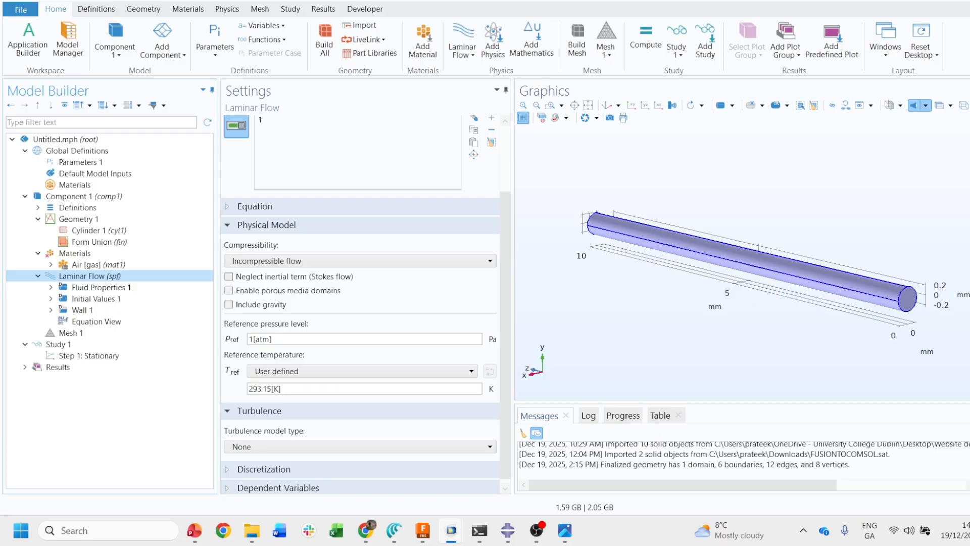
pyautogui.click(271, 389)
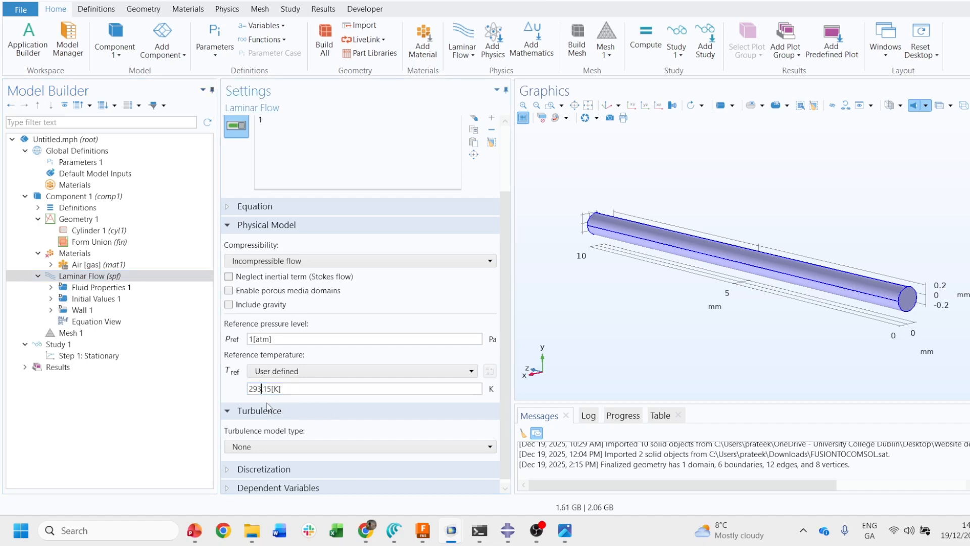
pyautogui.click(282, 411)
pyautogui.press('BackSpace')
pyautogui.write('8')
# Examine the turbulence model types offered for Laminar Flow, keeping None.
pyautogui.moveTo(507, 336); pyautogui.dragTo(515, 410)
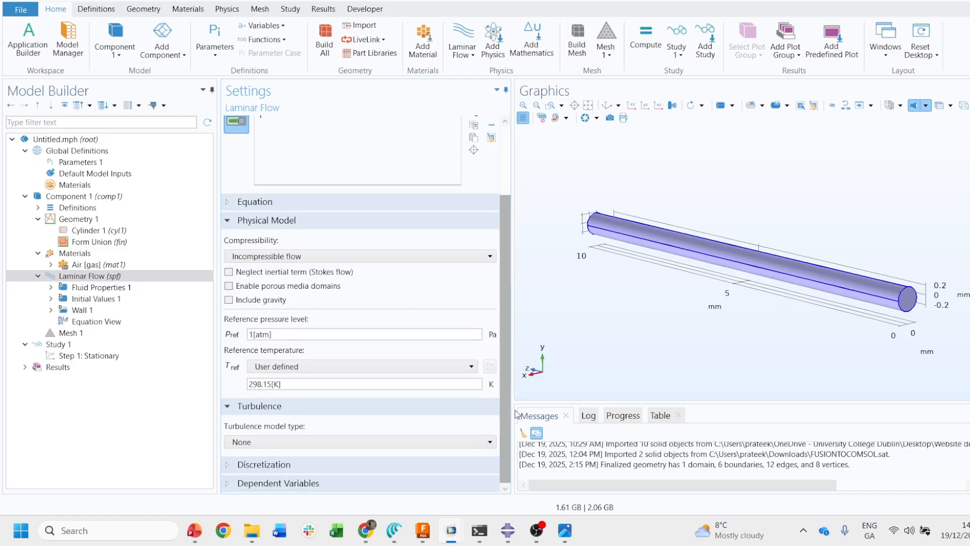
pyautogui.click(340, 441)
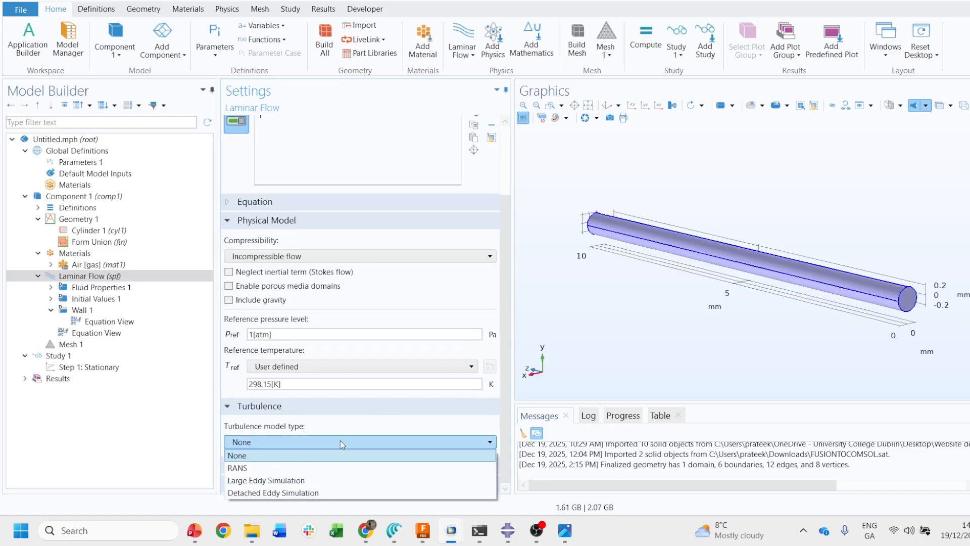
pyautogui.click(315, 445)
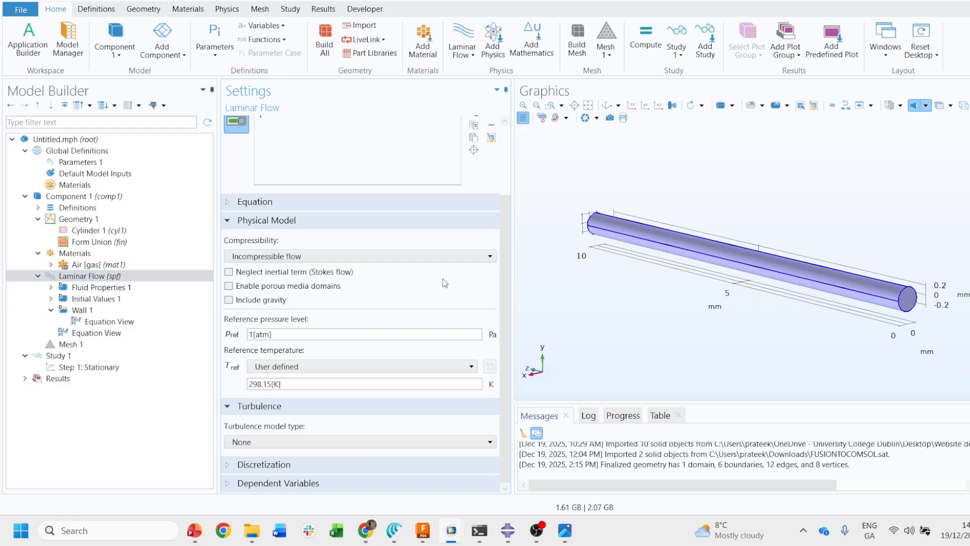
# Examine the density options in Fluid Properties 1, trying User defined but keeping From material, and check the Air [gas] material.
pyautogui.moveTo(508, 251)
pyautogui.mouseDown()
pyautogui.moveTo(510, 218)
pyautogui.moveTo(512, 242)
pyautogui.mouseUp()
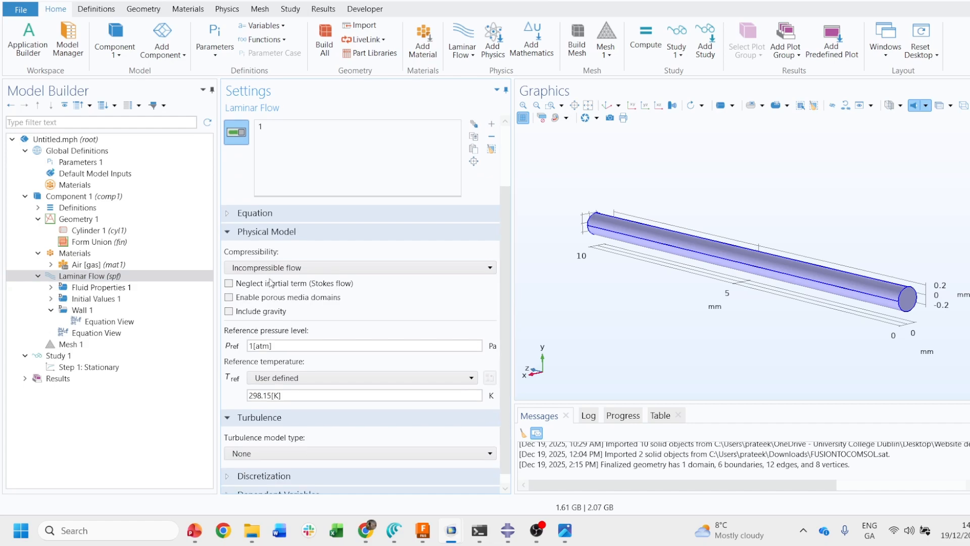
pyautogui.click(120, 288)
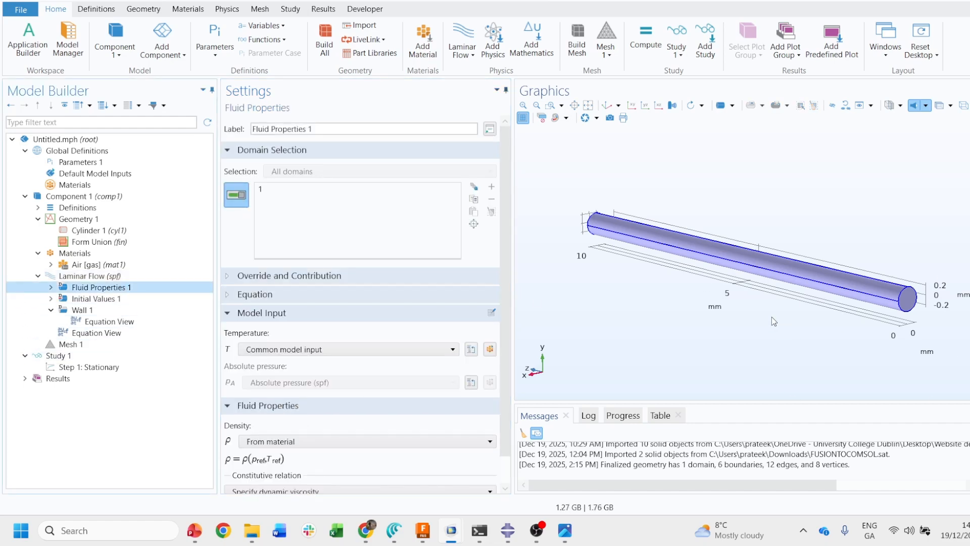
pyautogui.scroll(-2, 505, 320)
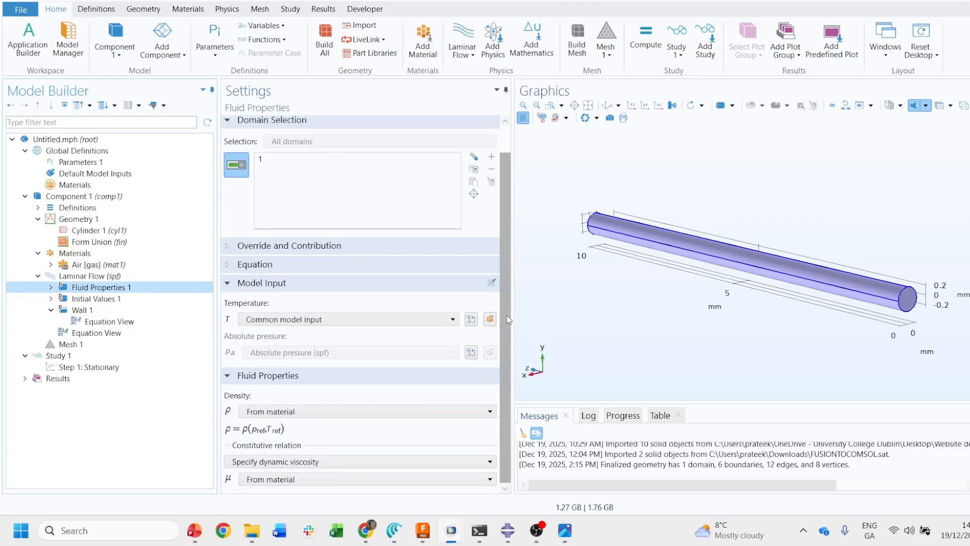
pyautogui.click(299, 414)
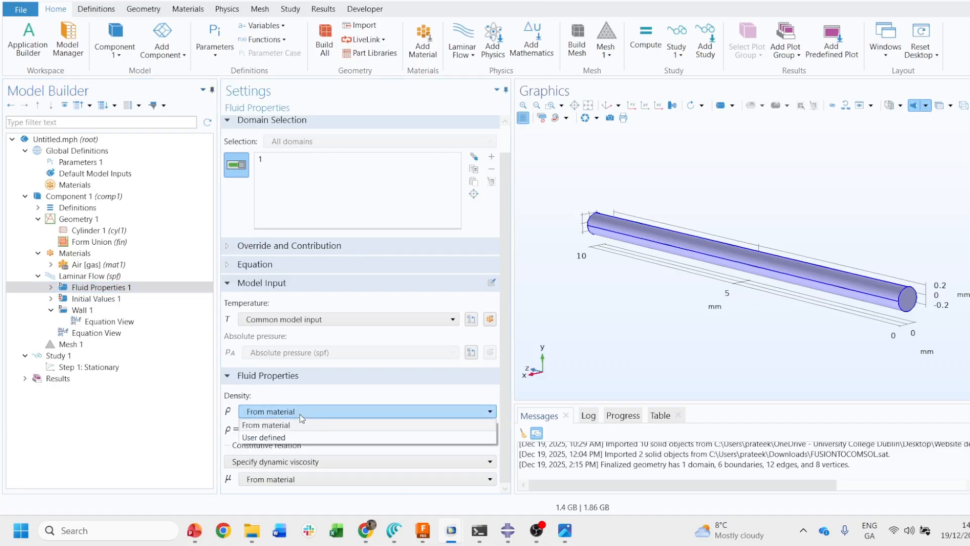
pyautogui.click(299, 414)
pyautogui.click(299, 412)
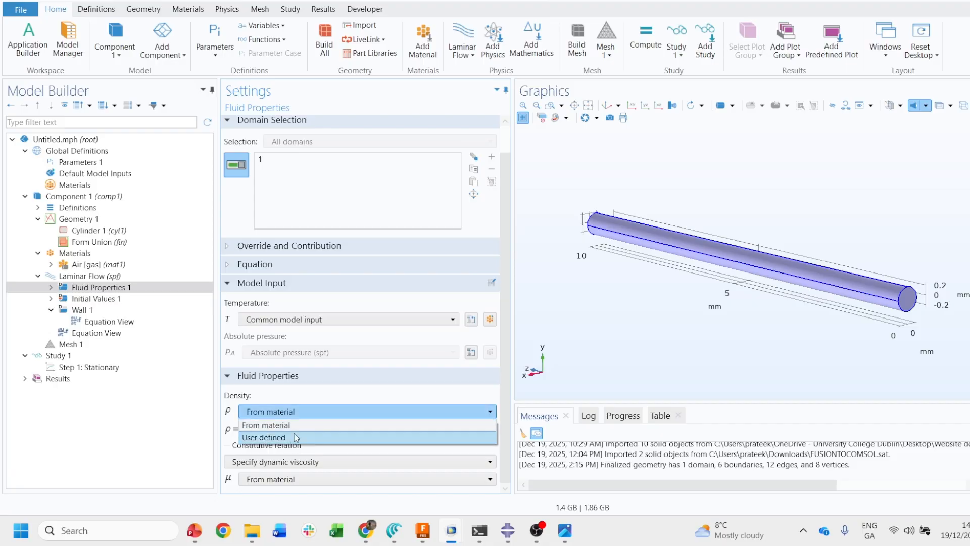
pyautogui.click(293, 437)
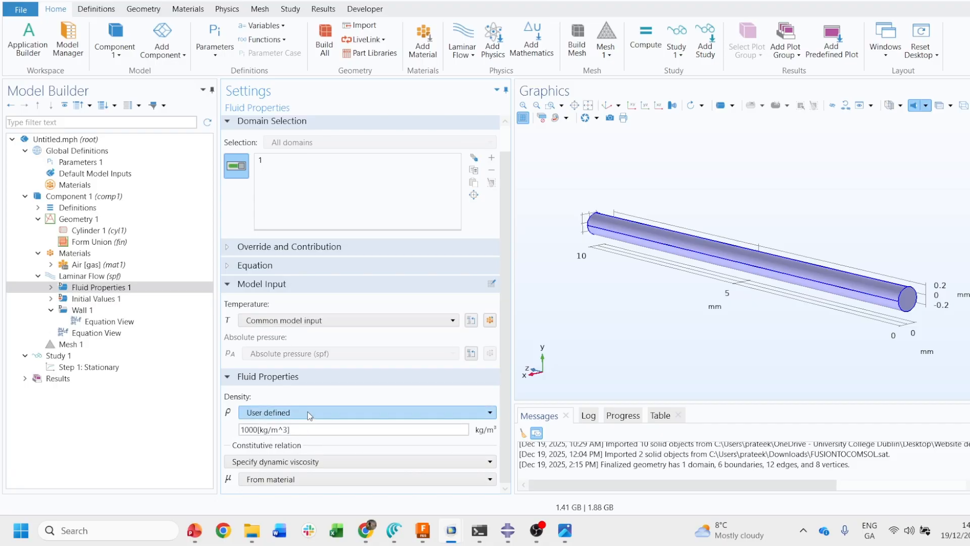
pyautogui.click(310, 414)
pyautogui.click(295, 425)
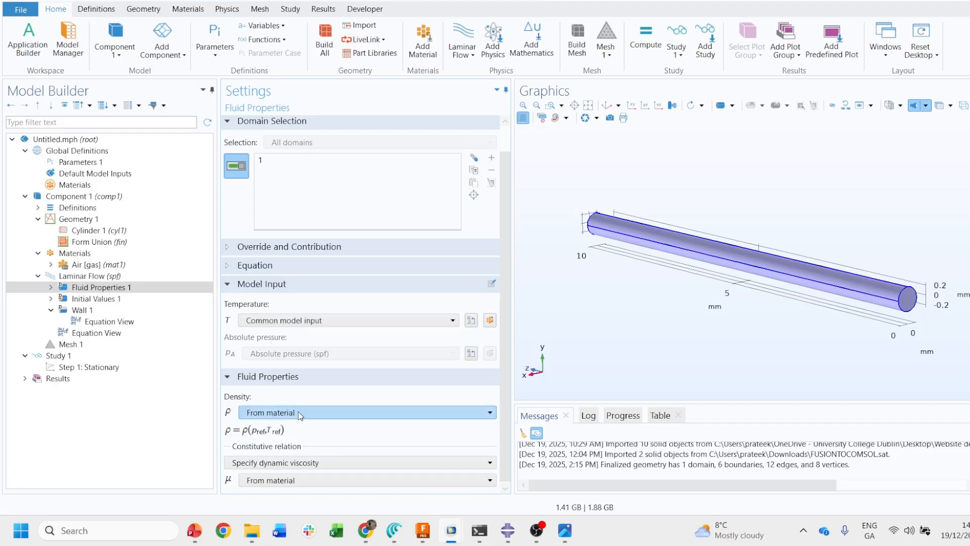
pyautogui.click(112, 266)
pyautogui.click(111, 287)
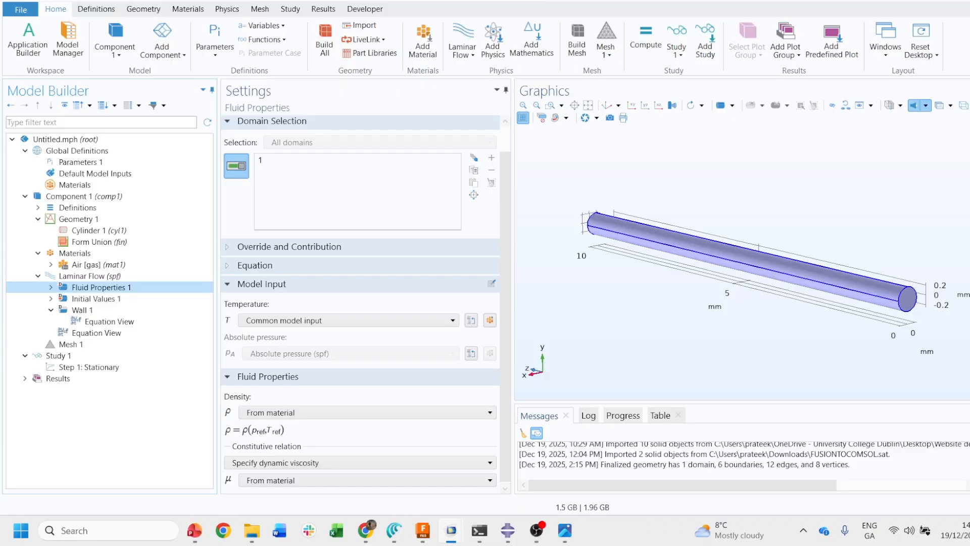
# Add a Vacuum Pump condition to Laminar Flow and assign it to the tube's circular end face at 0 mm, boundary 3.
pyautogui.click(126, 277)
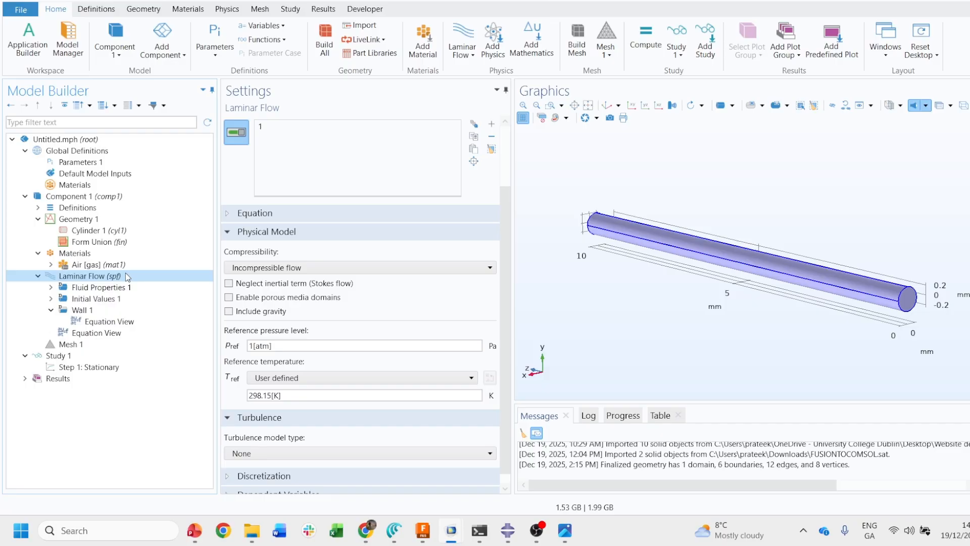
pyautogui.rightClick(126, 277)
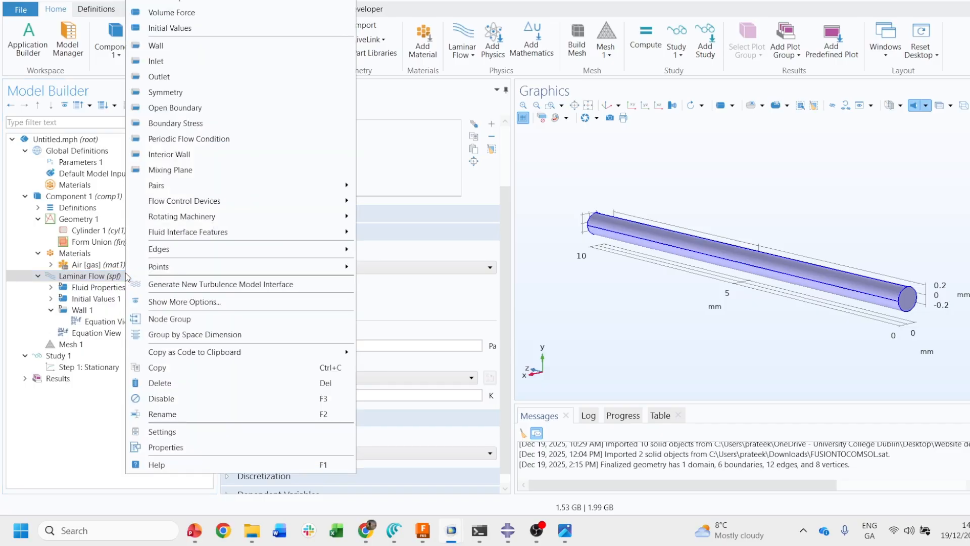
pyautogui.moveTo(232, 202)
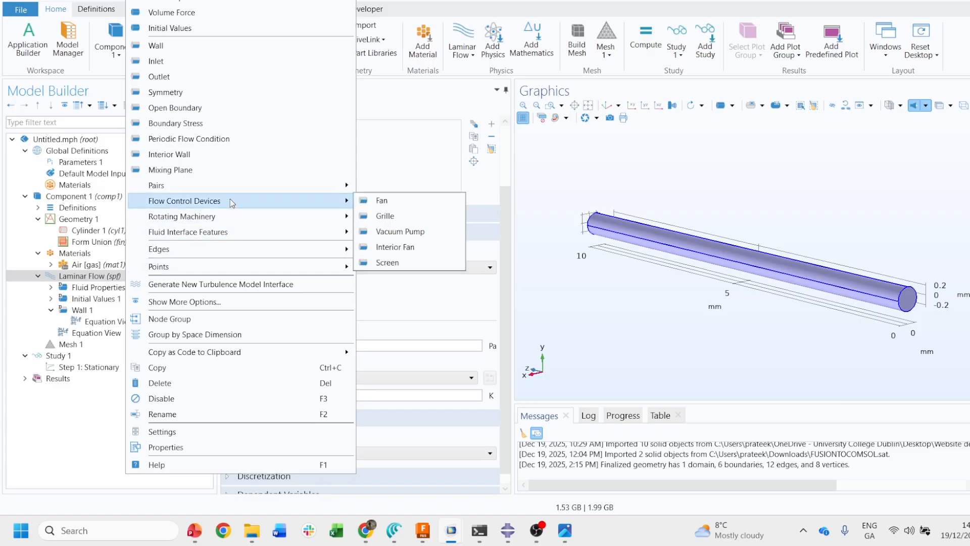
pyautogui.click(402, 231)
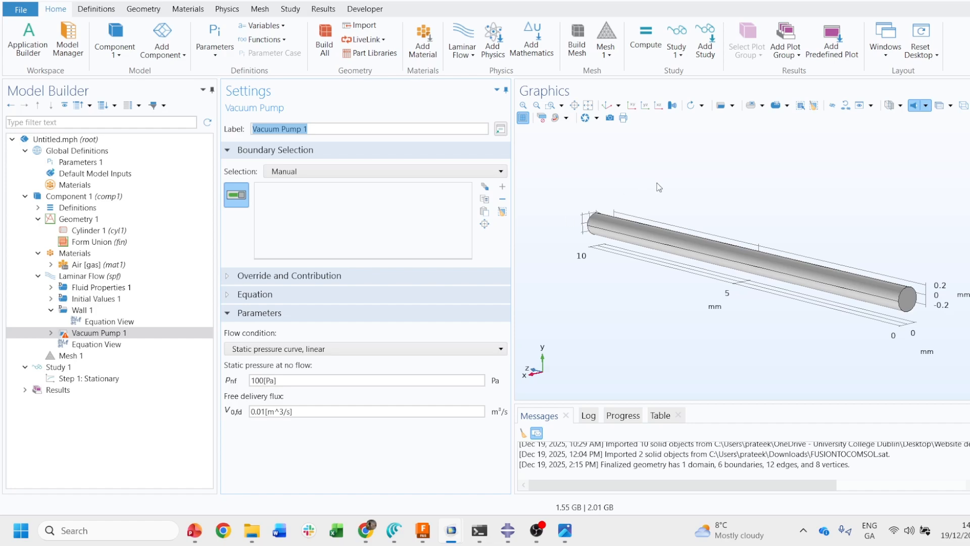
pyautogui.scroll(2, 657, 183)
pyautogui.moveTo(663, 185); pyautogui.dragTo(621, 179)
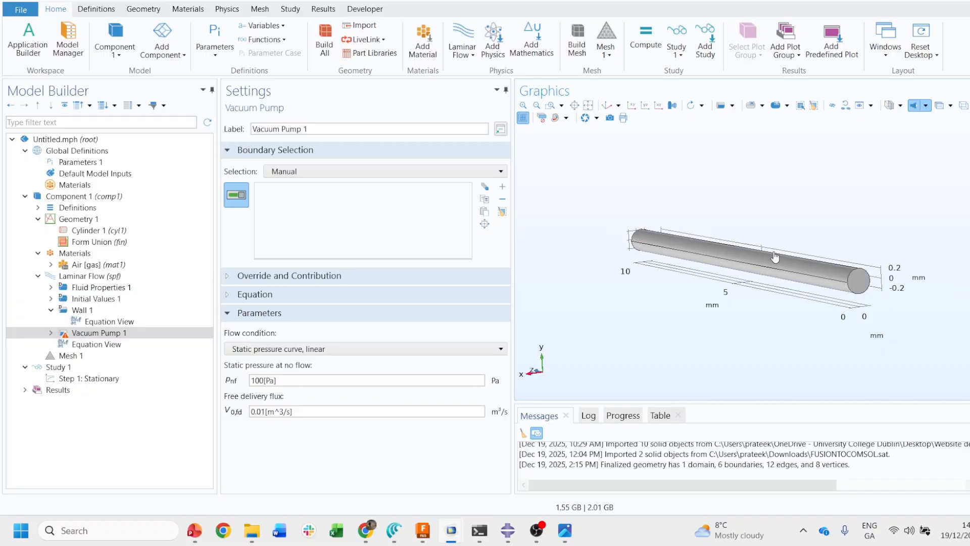
pyautogui.click(860, 286)
pyautogui.moveTo(714, 327); pyautogui.dragTo(738, 320)
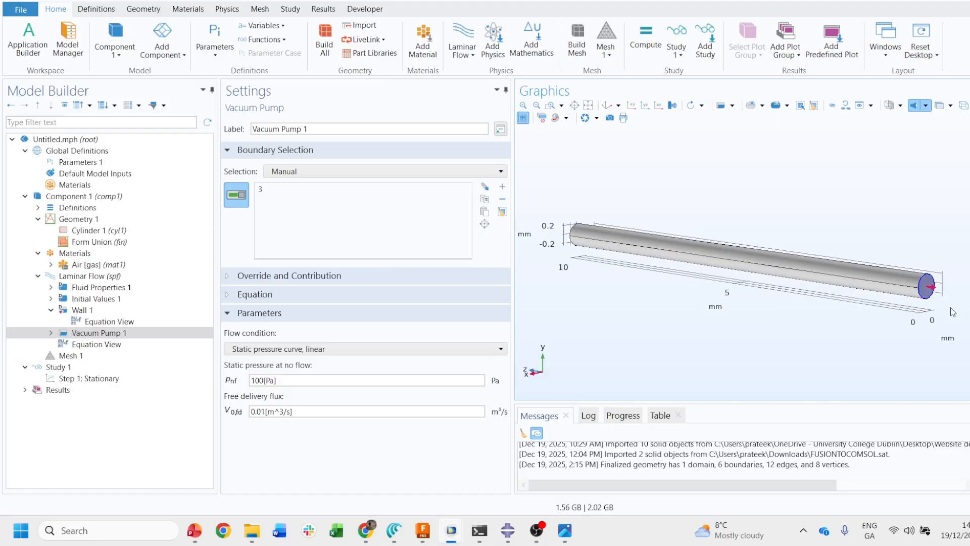
pyautogui.click(550, 105)
pyautogui.moveTo(892, 252); pyautogui.dragTo(961, 320)
pyautogui.moveTo(786, 200)
pyautogui.mouseDown()
pyautogui.moveTo(803, 220)
pyautogui.moveTo(787, 209)
pyautogui.mouseUp()
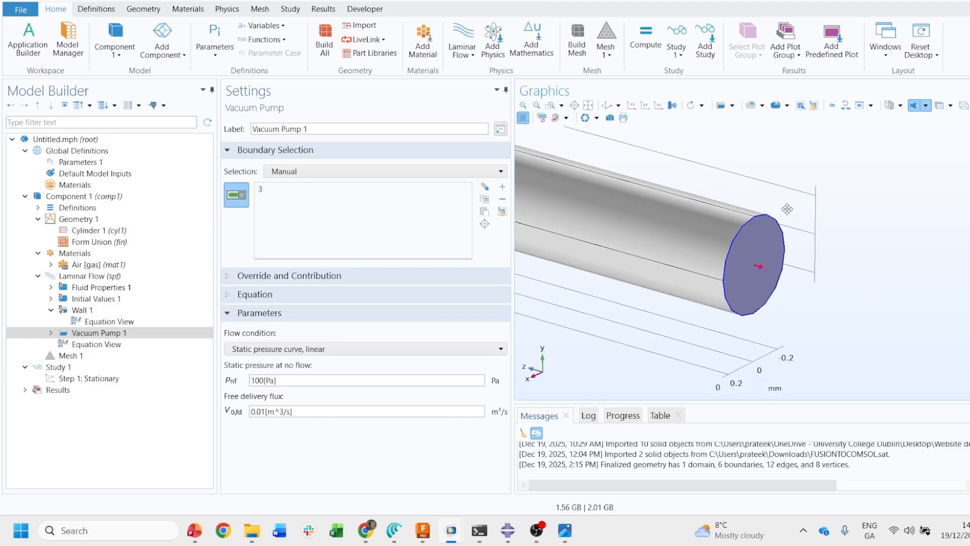
pyautogui.click(588, 106)
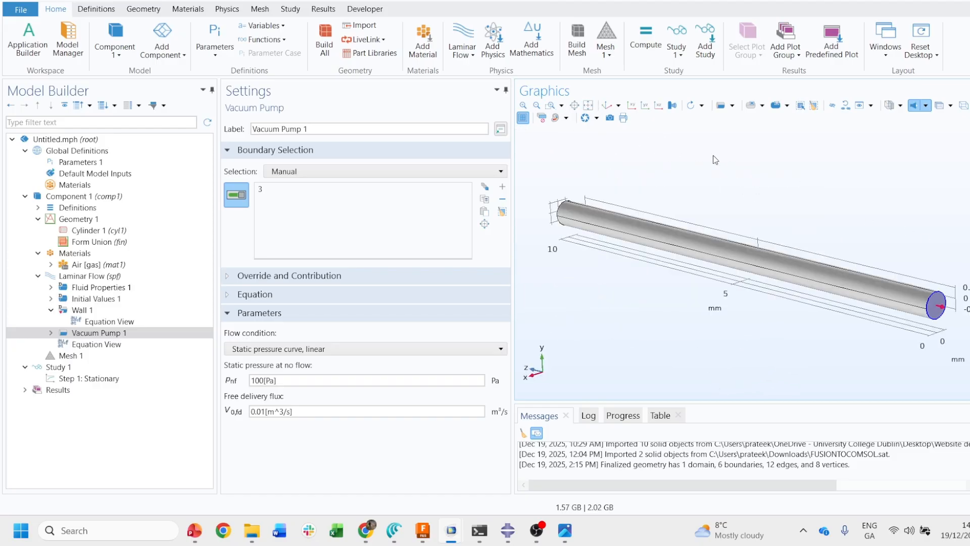
# Add an Inlet condition to Laminar Flow and assign it to the tube's opposite circular end face at 10 mm, boundary 4.
pyautogui.moveTo(713, 155); pyautogui.dragTo(807, 168)
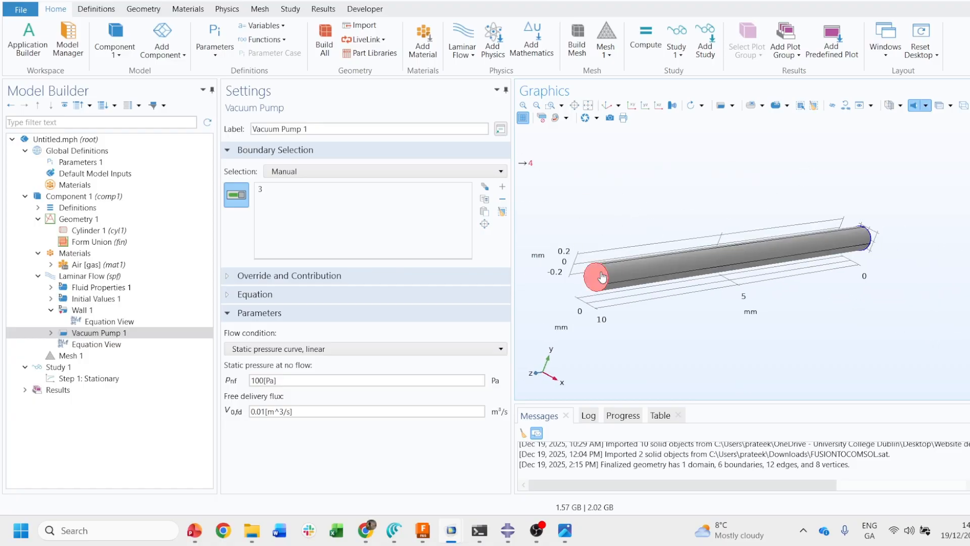
pyautogui.click(105, 275)
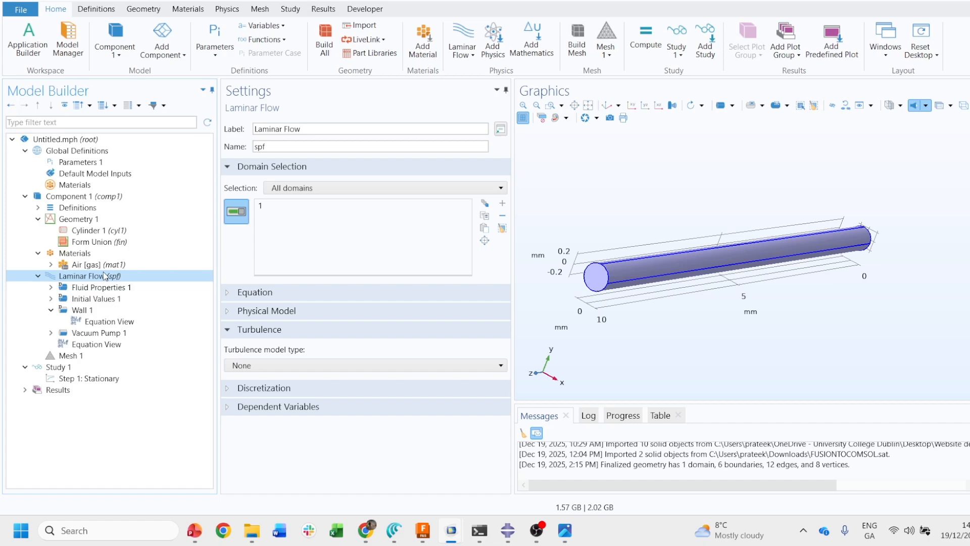
pyautogui.rightClick(104, 276)
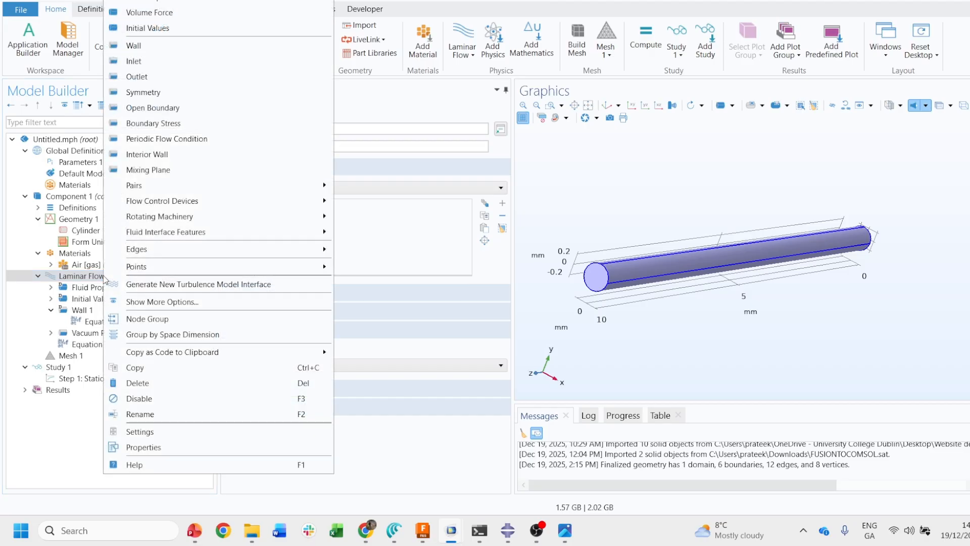
pyautogui.click(169, 61)
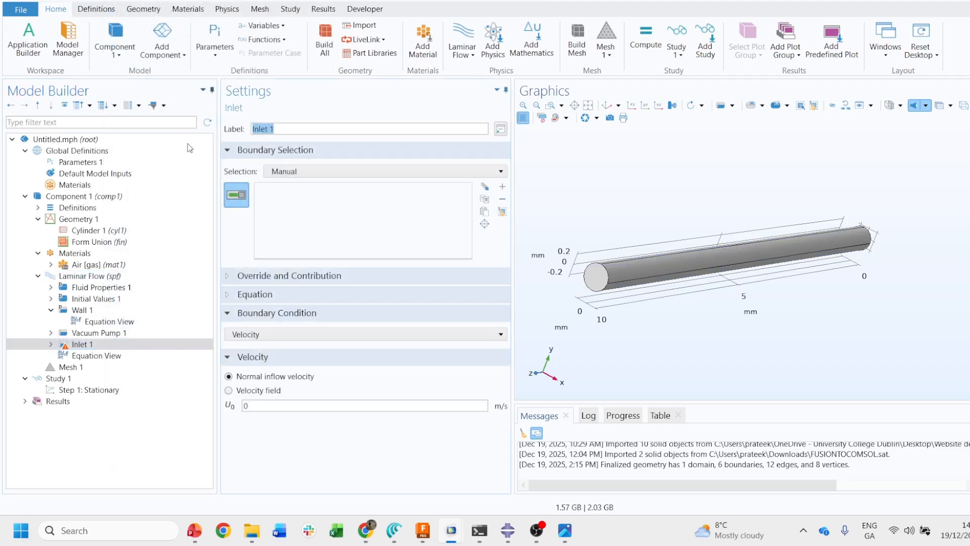
pyautogui.moveTo(593, 338); pyautogui.dragTo(587, 337)
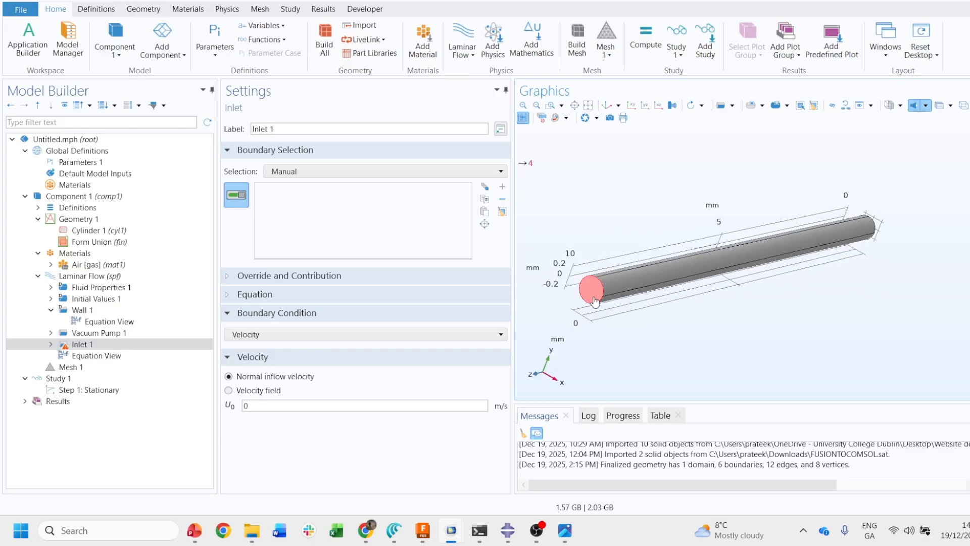
pyautogui.click(595, 301)
pyautogui.moveTo(753, 311); pyautogui.dragTo(653, 334)
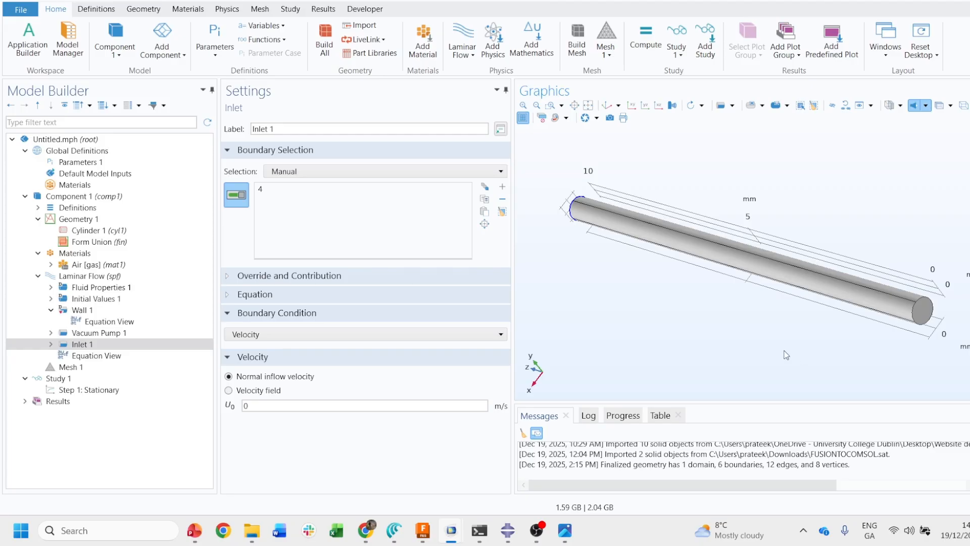
# Set Inlet 1 to a Pressure boundary condition with a Total pressure of 1[atm] and disable Suppress backflow.
pyautogui.click(381, 335)
pyautogui.click(359, 354)
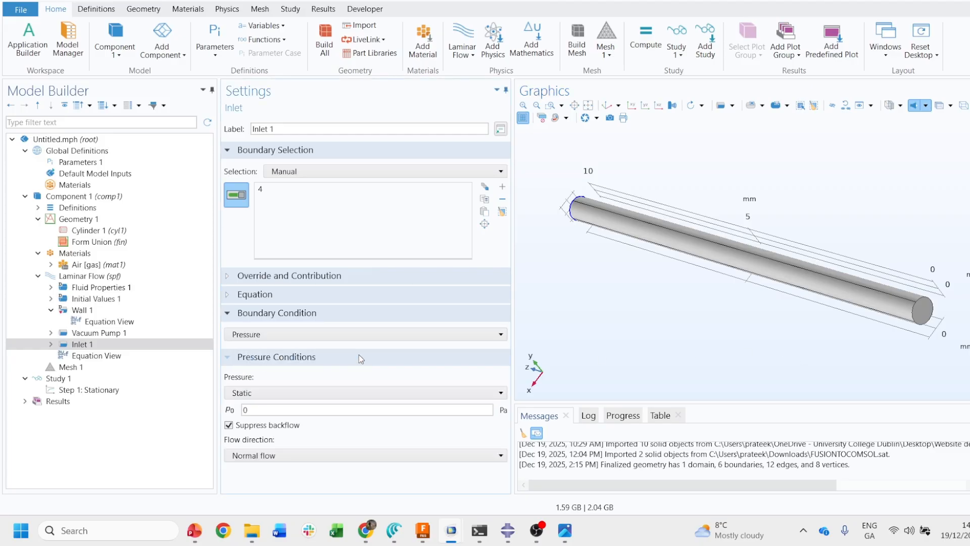
pyautogui.click(265, 408)
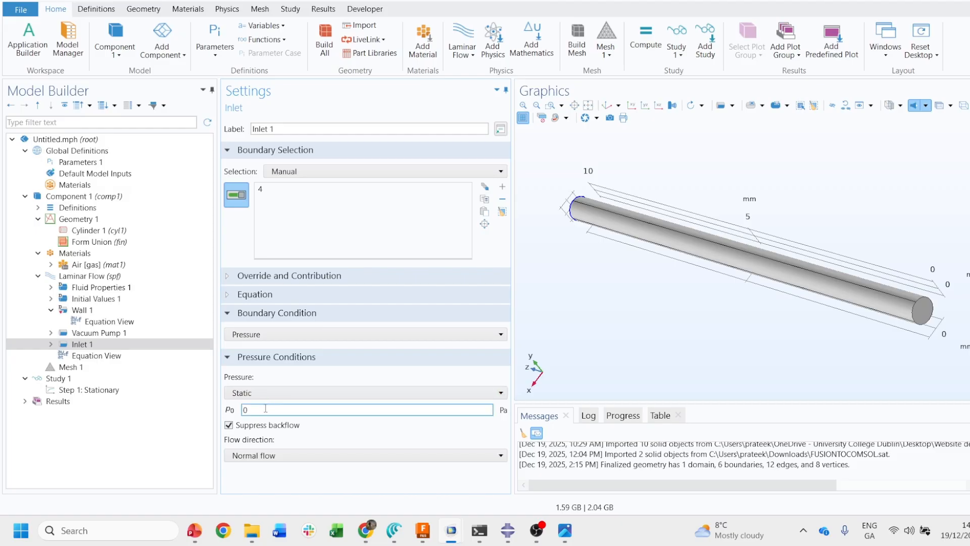
pyautogui.click(277, 392)
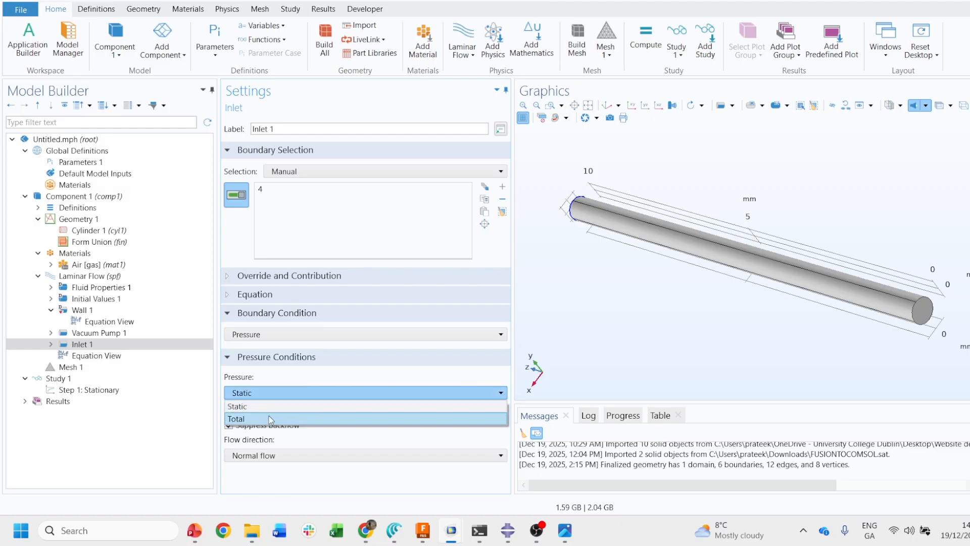
pyautogui.click(270, 418)
pyautogui.click(268, 410)
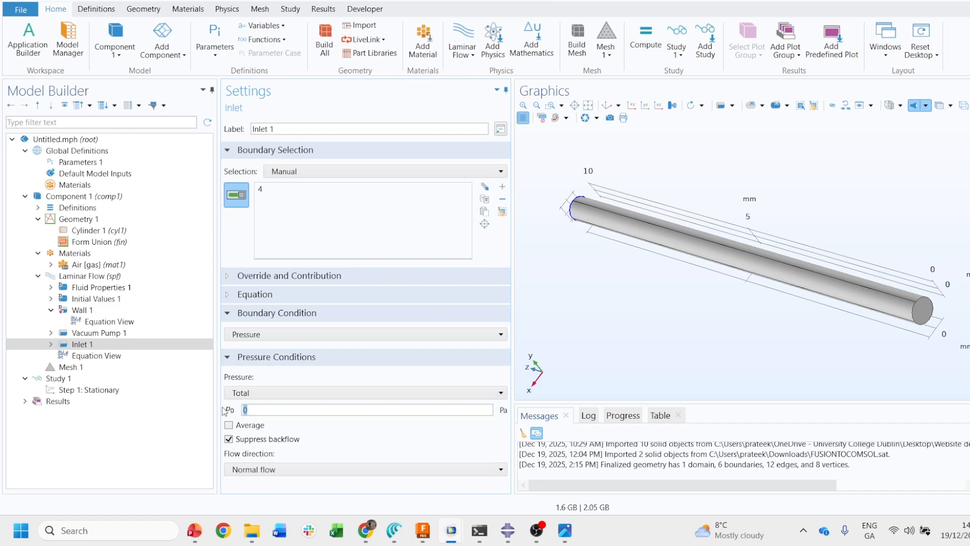
pyautogui.doubleClick(269, 410)
pyautogui.write('1[atm')
pyautogui.click(228, 440)
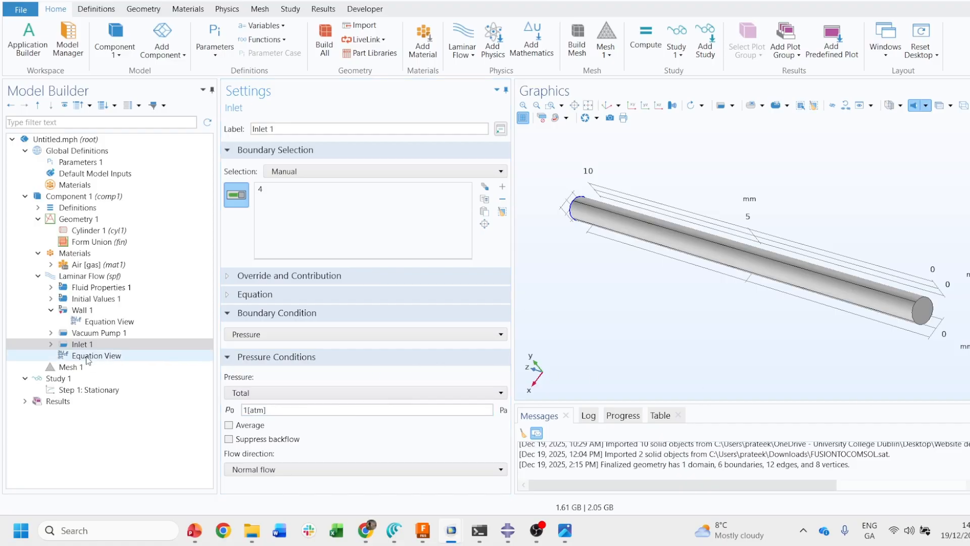
# Set Vacuum Pump 1 to Static pressure curve, data, and paste flux/pressure pairs 2.78e-5/0.1, 2.78e-4/1, 1.39e-3/10, 2.5e-3/100, 2.78e-3/1000, 2.78e-3/10000.
pyautogui.click(98, 334)
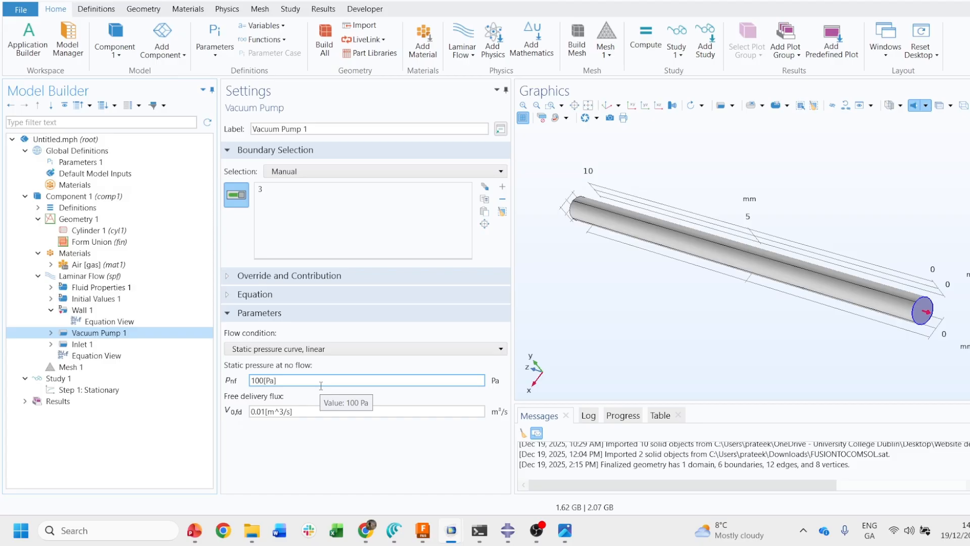
pyautogui.click(318, 353)
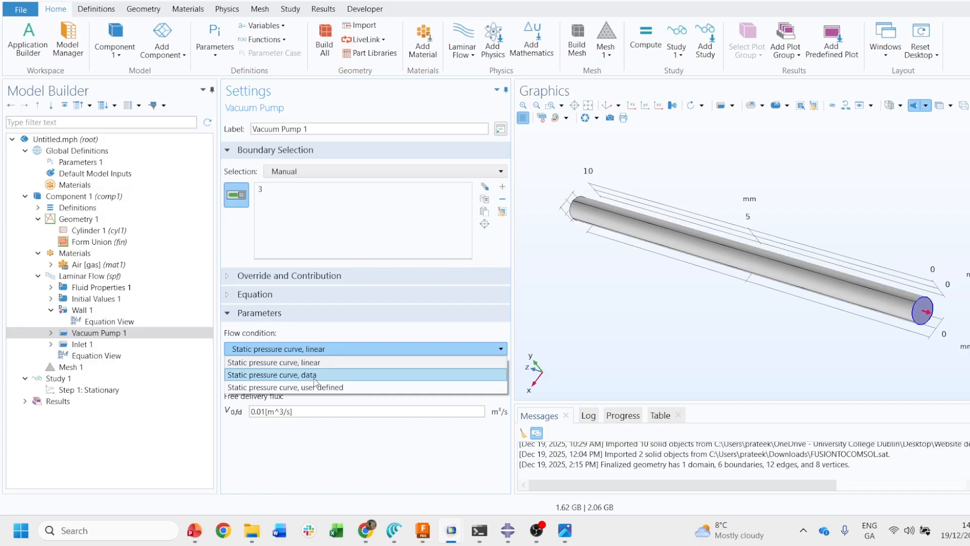
pyautogui.click(313, 376)
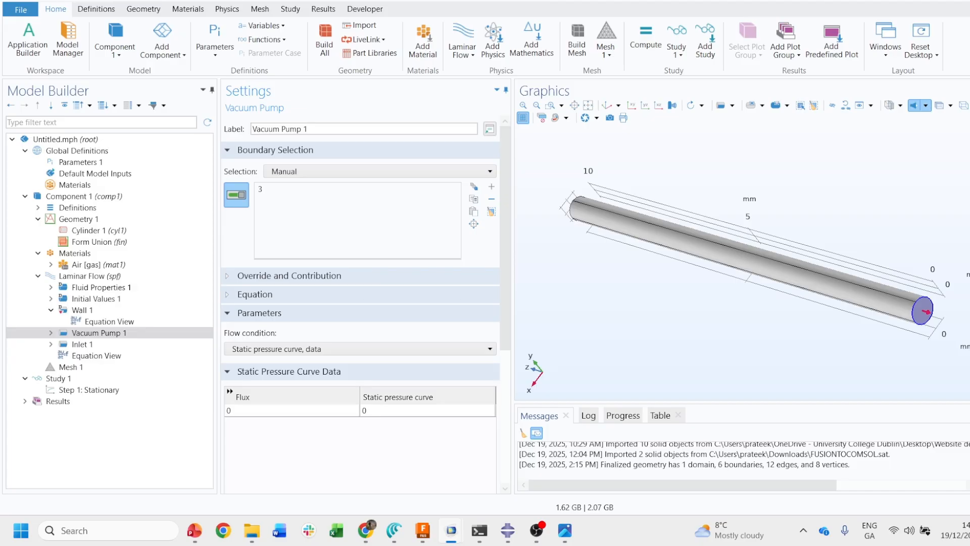
pyautogui.click(296, 414)
pyautogui.write('2.78e-5\t0.1 2.78e-4\t1 1.39e-3\t10 2.5e-3\t100 2.78e-3\t1000 2.78e-3\t10000')
pyautogui.moveTo(511, 308); pyautogui.dragTo(515, 441)
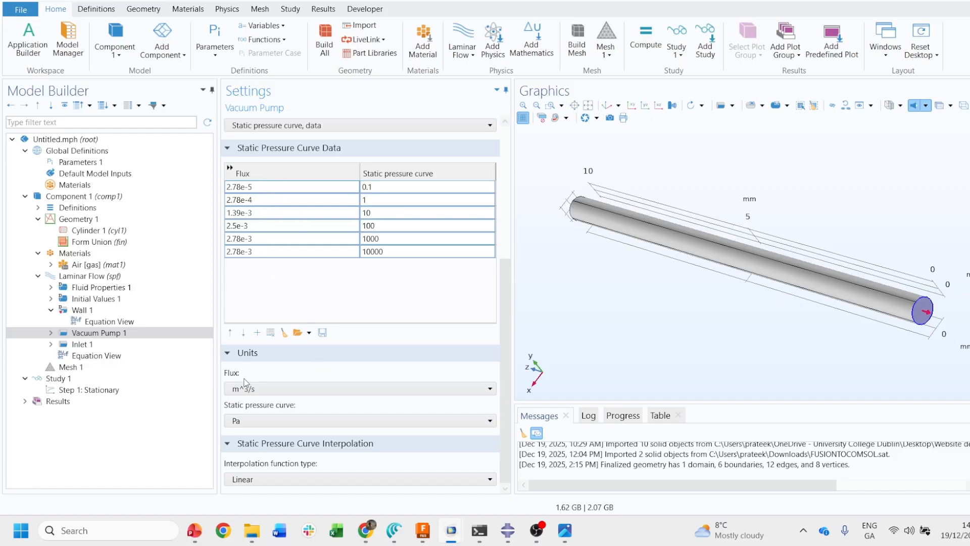
# Check the unit options for the pump curve's flux and static pressure, keeping m^3/s and Pa.
pyautogui.click(295, 392)
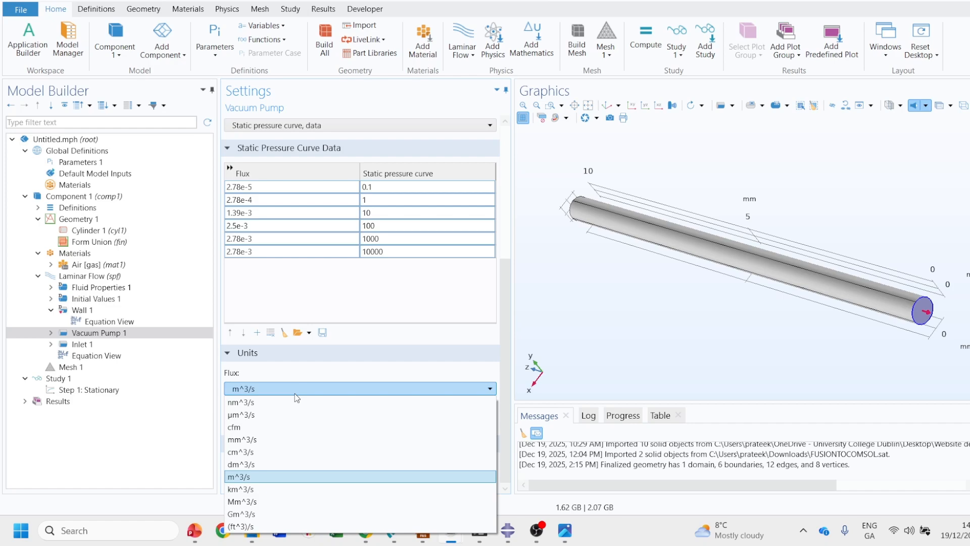
pyautogui.click(295, 393)
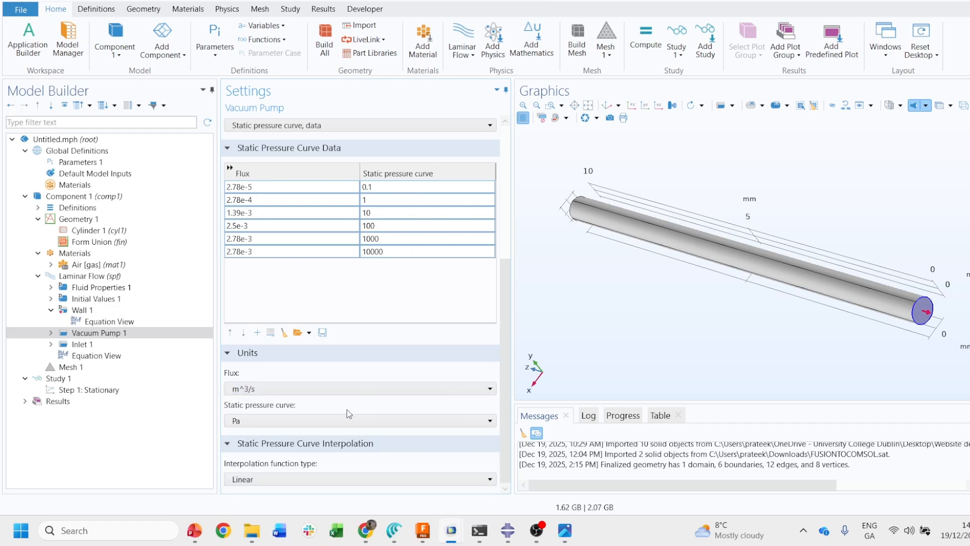
pyautogui.click(286, 429)
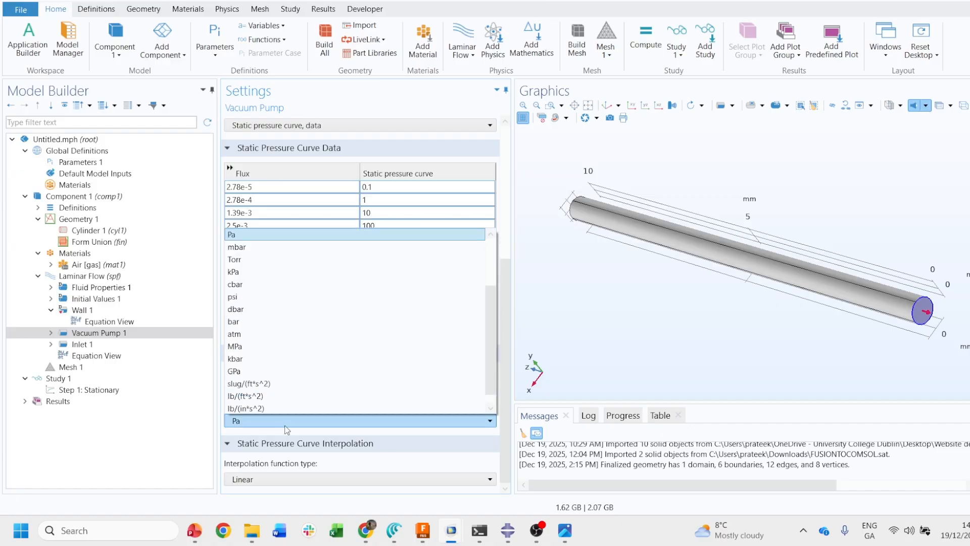
pyautogui.click(286, 429)
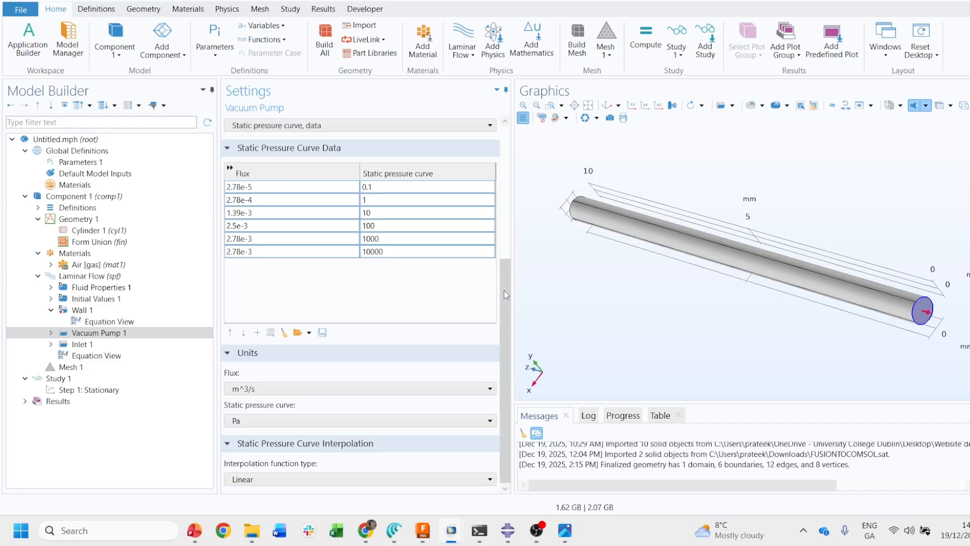
# Check which tube surfaces Wall 1 covers and review its wall condition options, keeping No slip.
pyautogui.scroll(1, 505, 281)
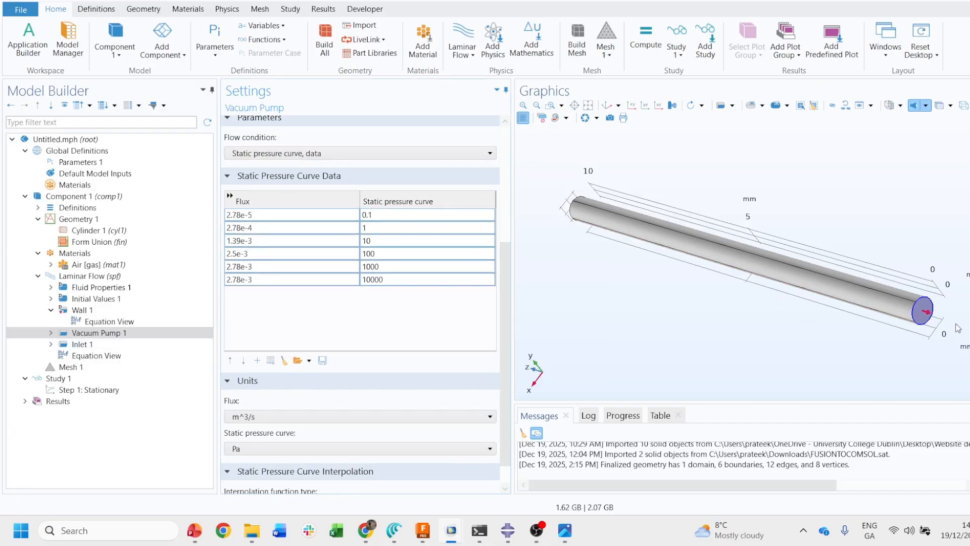
pyautogui.click(118, 311)
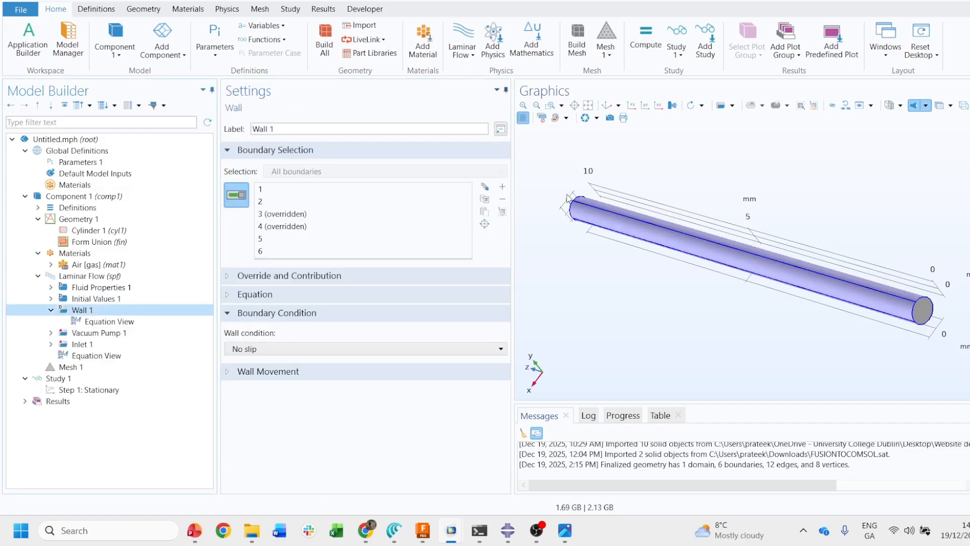
pyautogui.moveTo(782, 156); pyautogui.dragTo(724, 196)
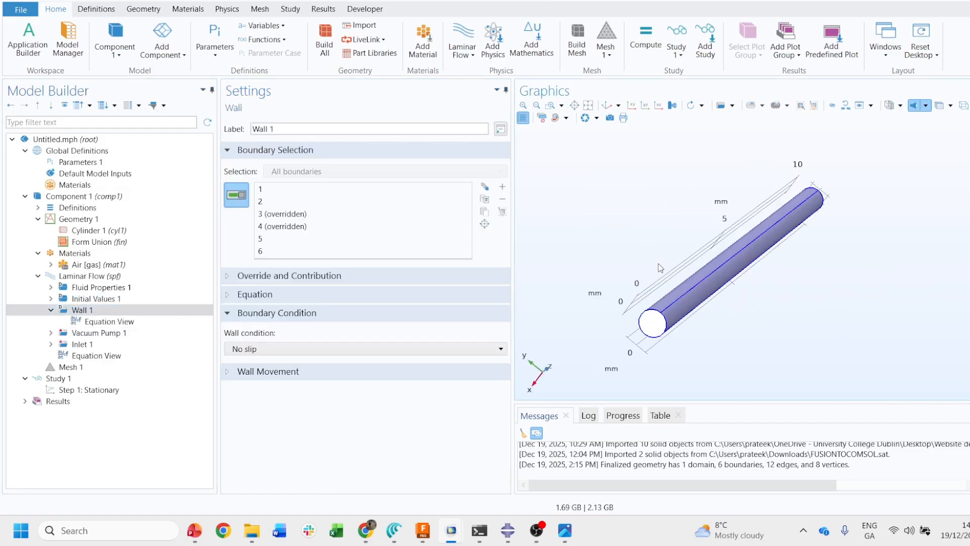
pyautogui.moveTo(672, 214); pyautogui.dragTo(720, 191)
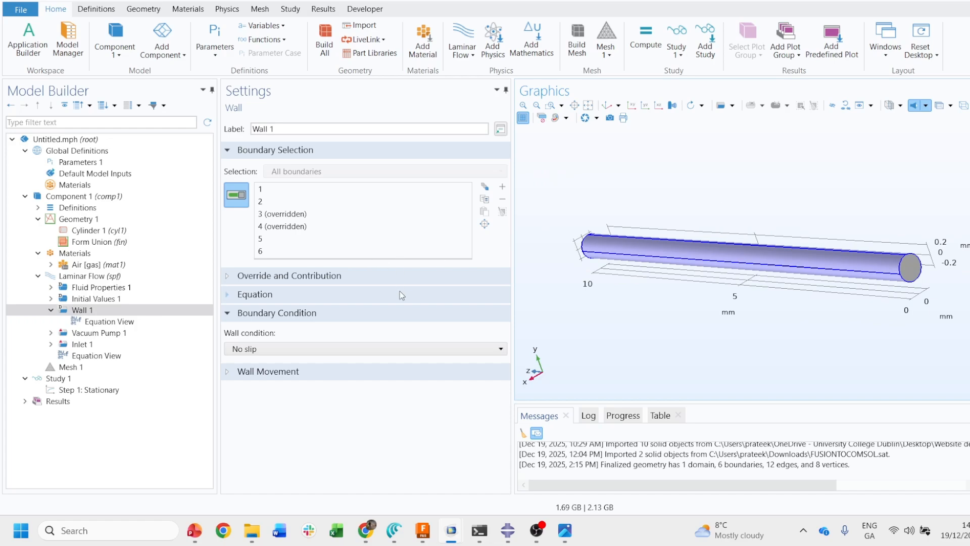
pyautogui.click(413, 349)
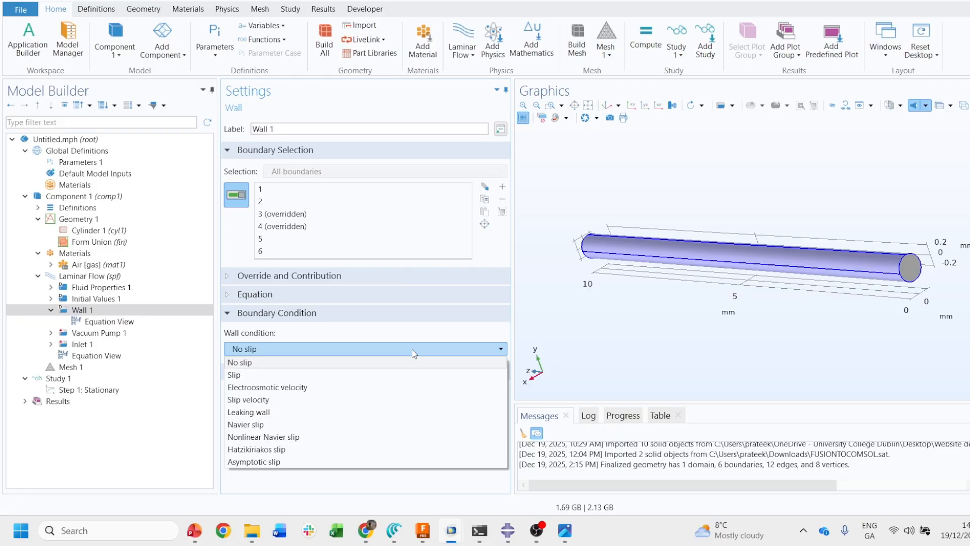
pyautogui.click(414, 349)
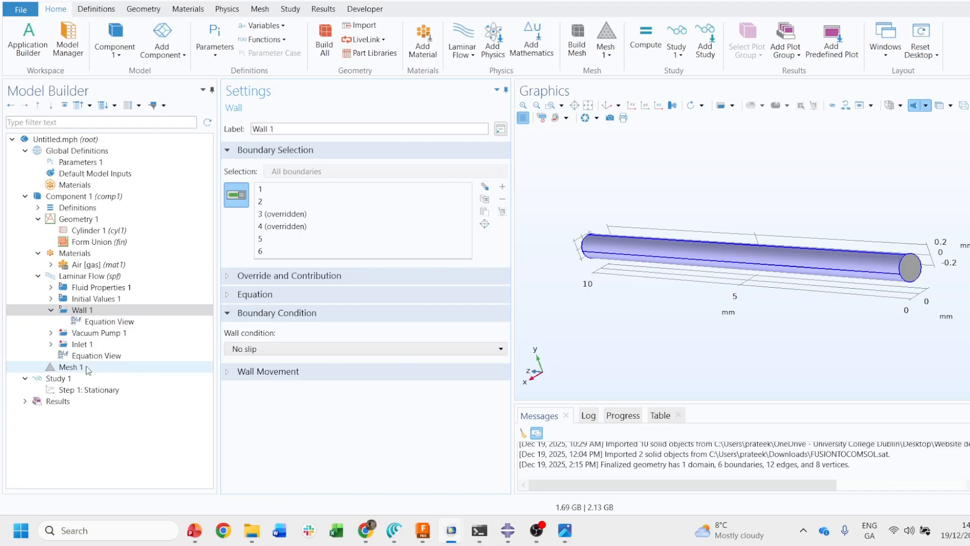
# Build Mesh 1 as a physics-controlled mesh with Normal element size and inspect it on the tube's end face and along its length.
pyautogui.click(71, 368)
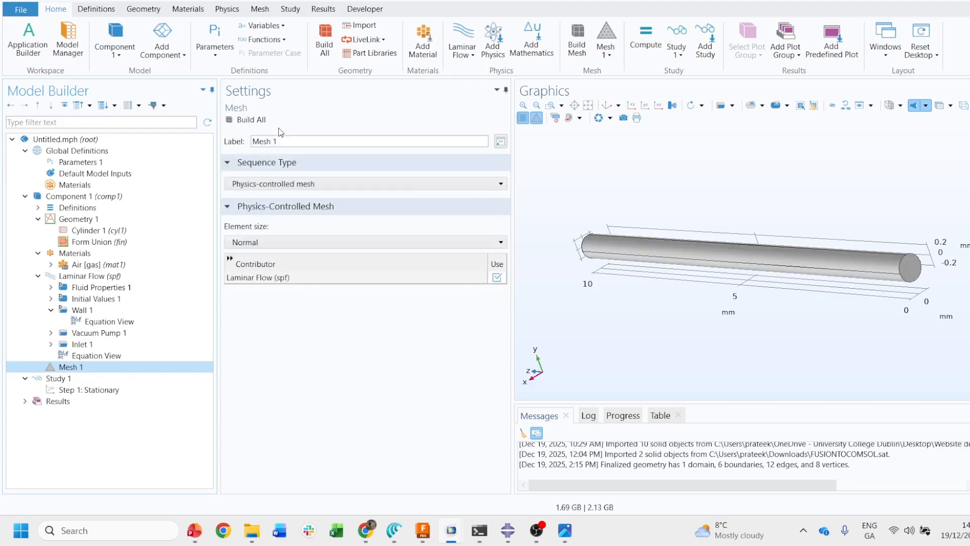
pyautogui.click(253, 120)
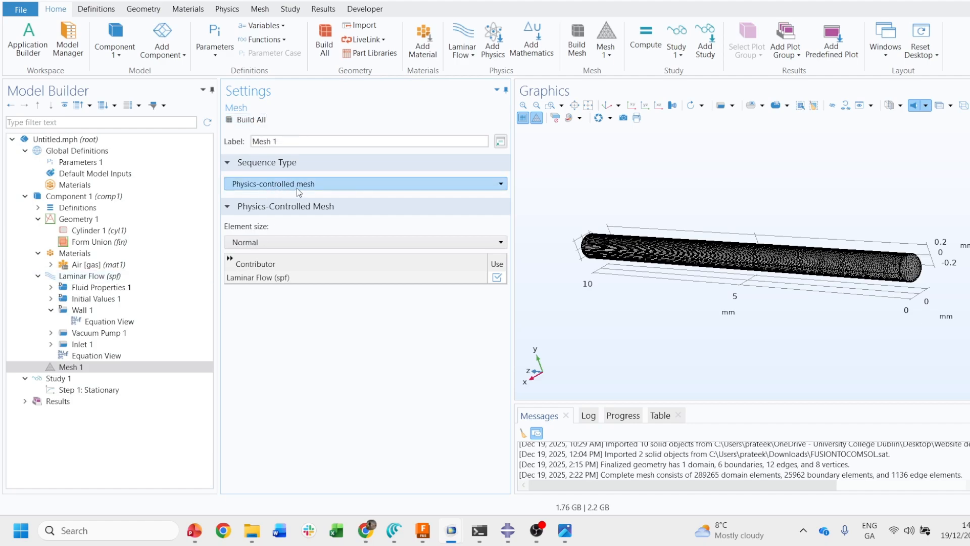
pyautogui.moveTo(649, 195); pyautogui.dragTo(628, 195)
pyautogui.click(550, 105)
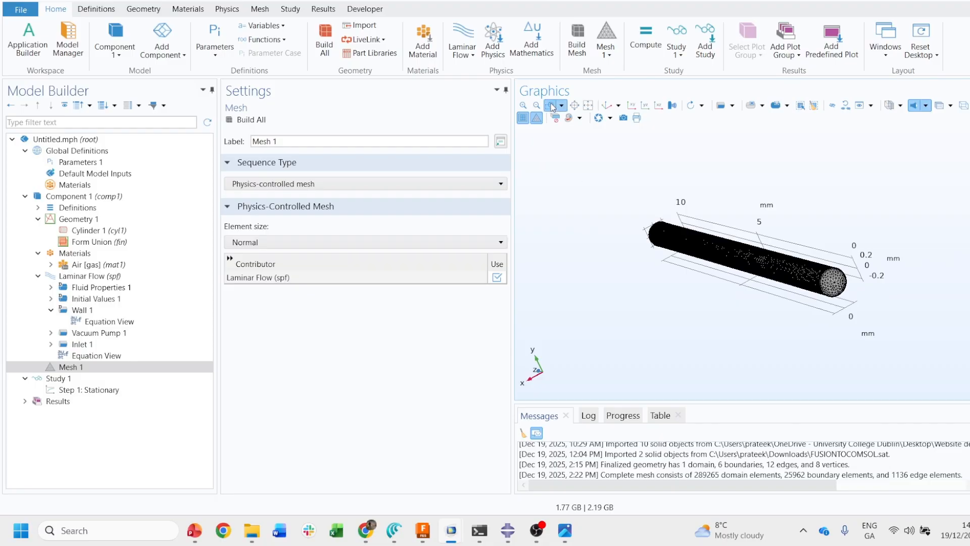
pyautogui.moveTo(783, 228); pyautogui.dragTo(857, 284)
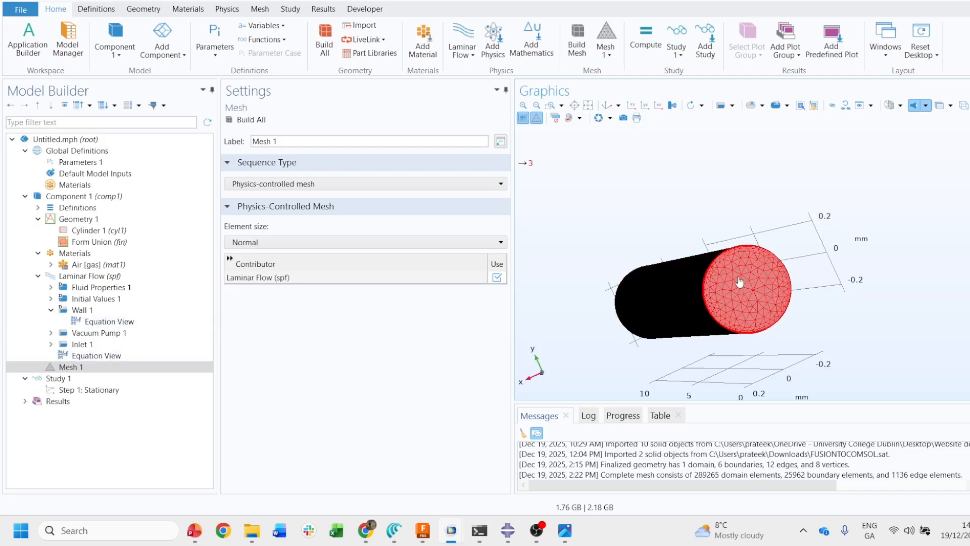
pyautogui.click(588, 105)
pyautogui.click(598, 118)
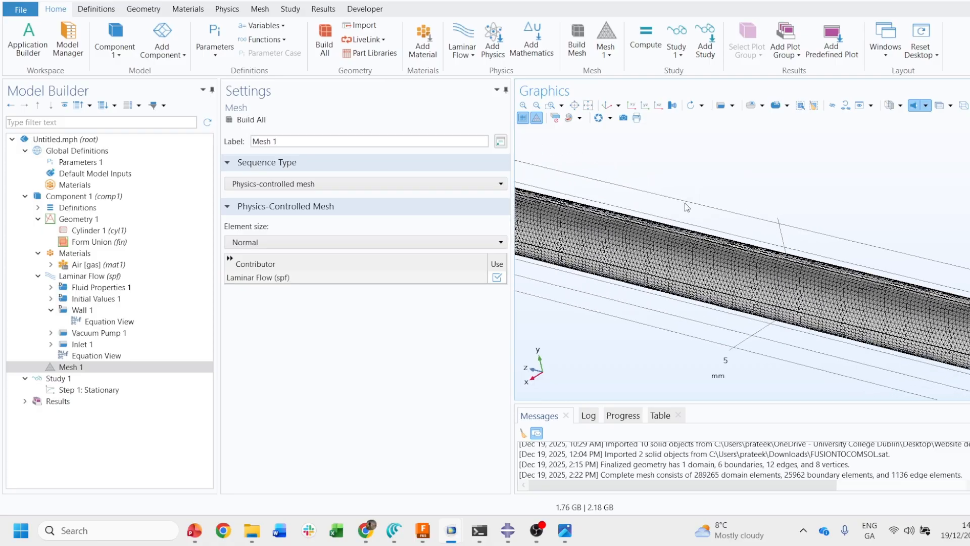
pyautogui.click(588, 106)
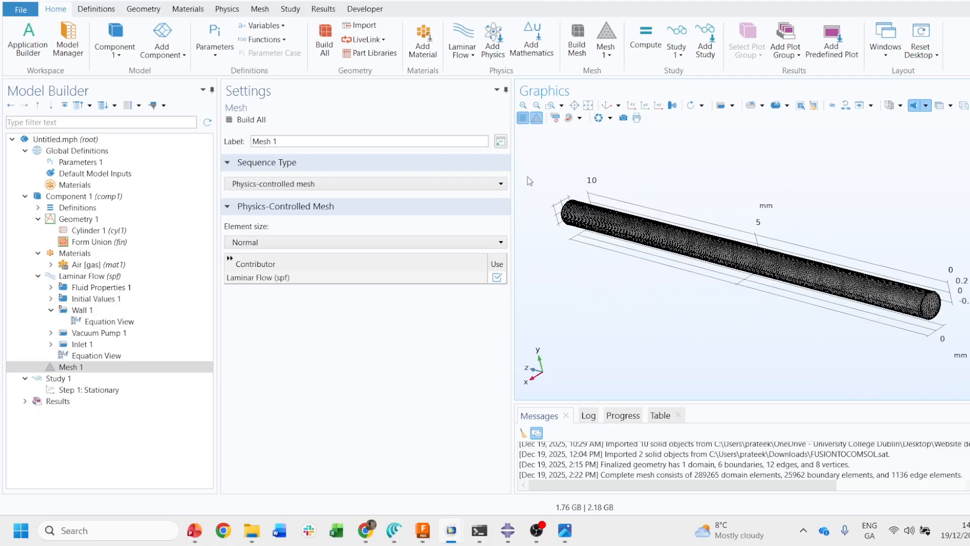
# Get the initial values for the Stationary step and view the resulting pressure and velocity plots.
pyautogui.click(85, 390)
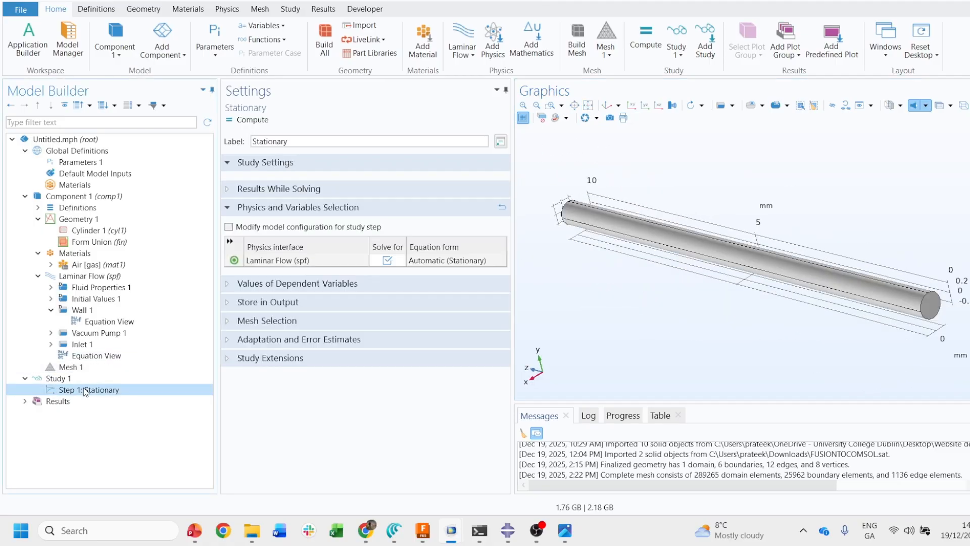
pyautogui.rightClick(110, 394)
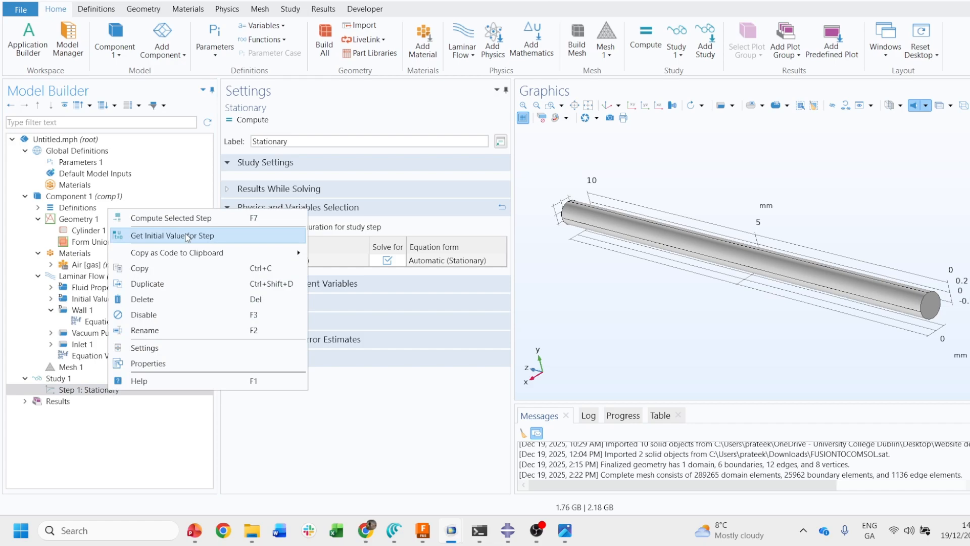
pyautogui.click(186, 235)
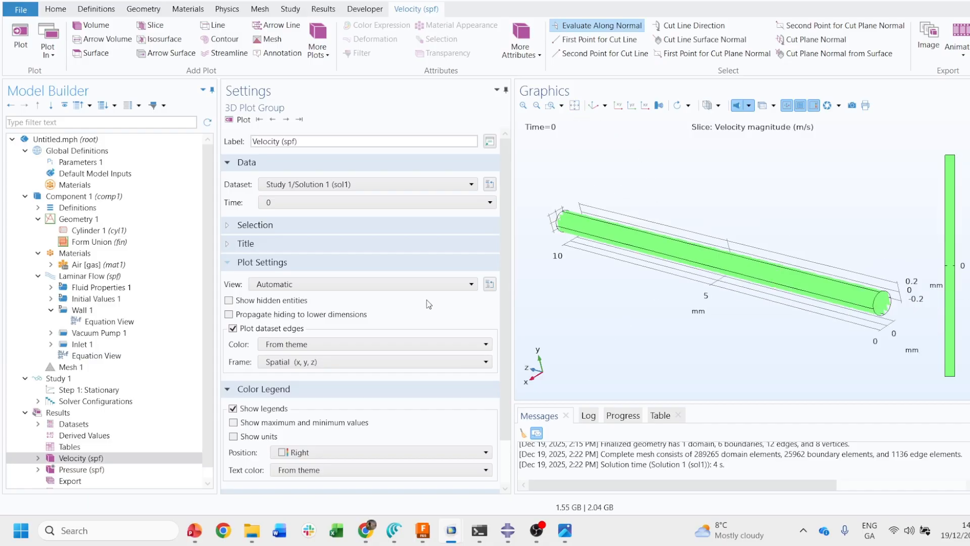
pyautogui.scroll(-1, 206, 315)
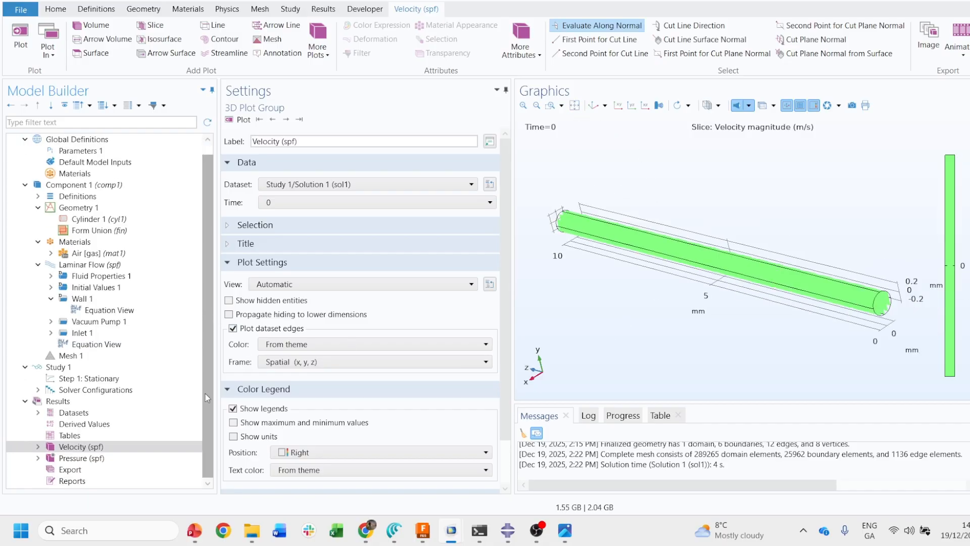
pyautogui.click(96, 461)
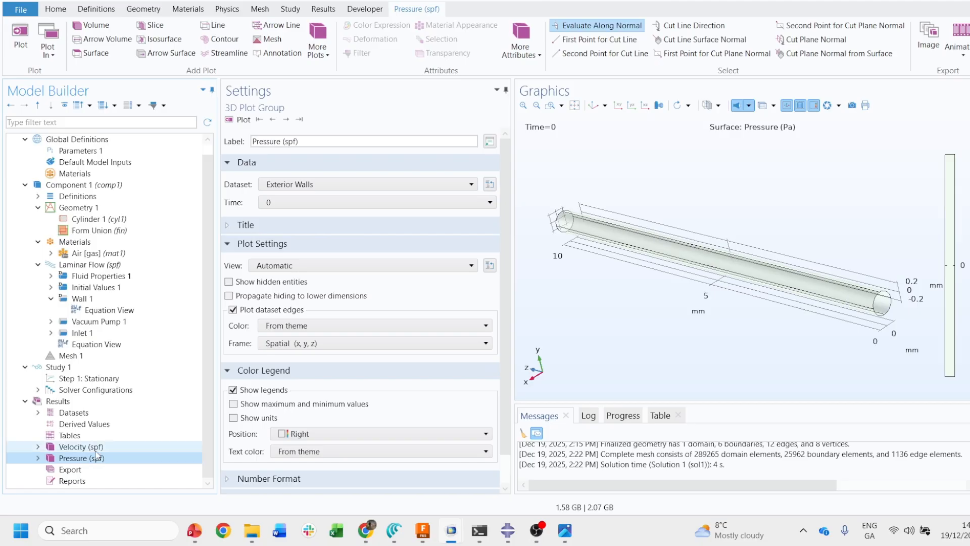
pyautogui.click(96, 451)
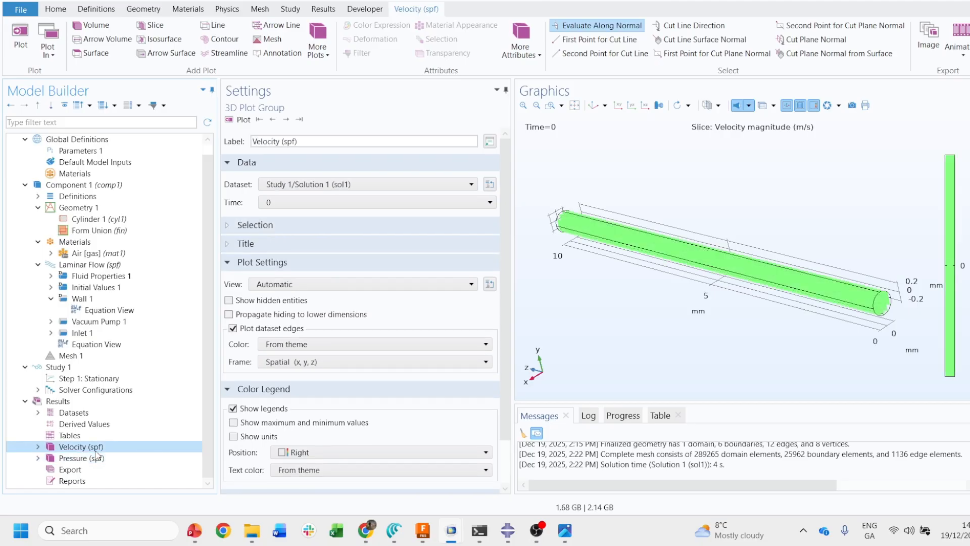
# Compute the Stationary study step and monitor the solver's two convergence plots.
pyautogui.click(105, 380)
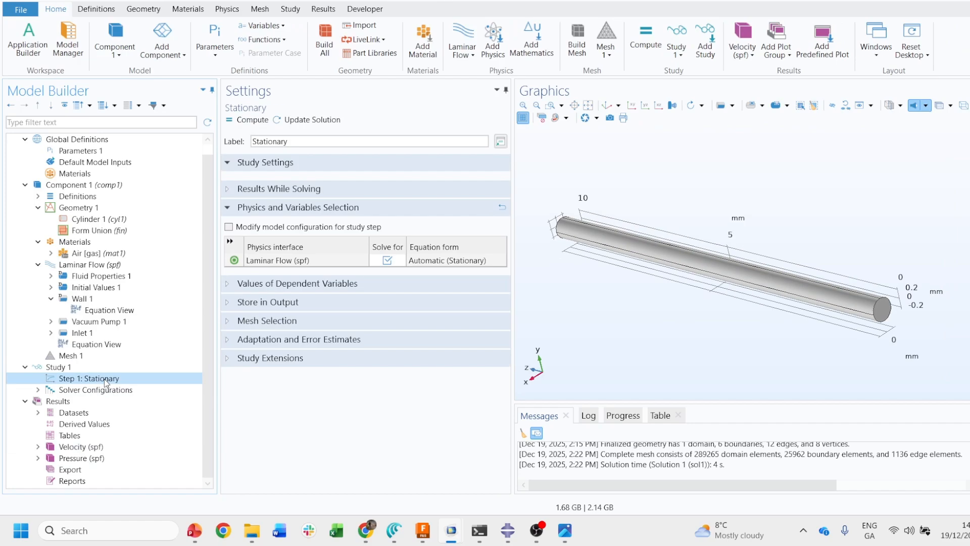
pyautogui.click(239, 124)
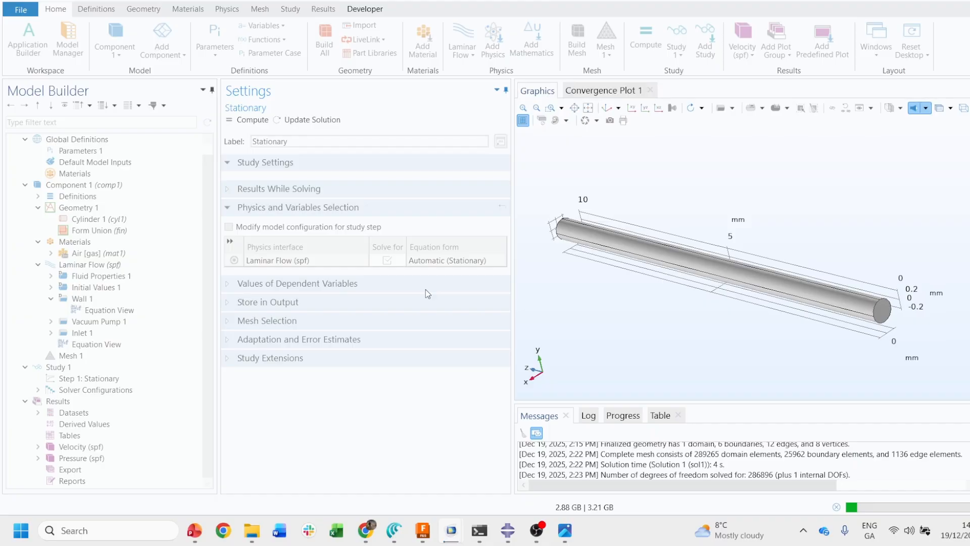
pyautogui.click(600, 93)
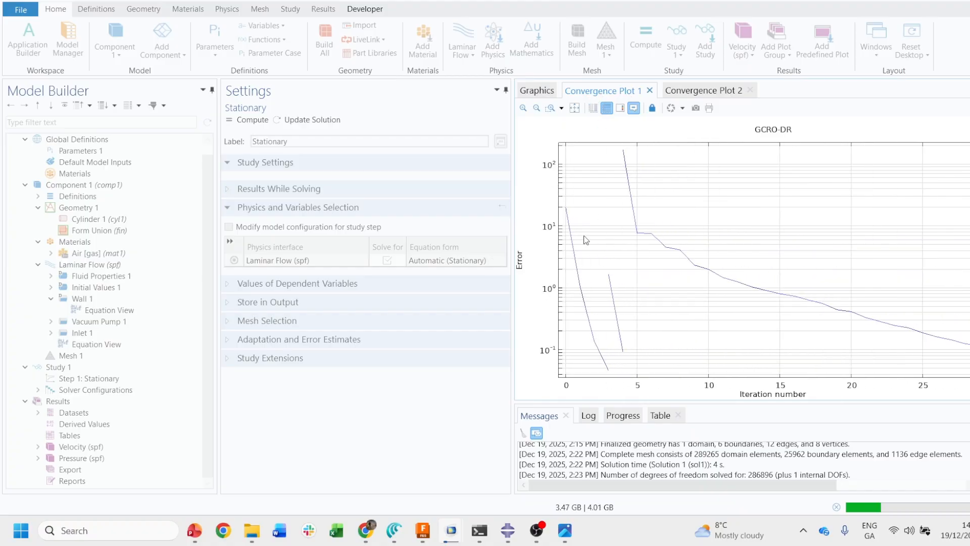
pyautogui.click(697, 93)
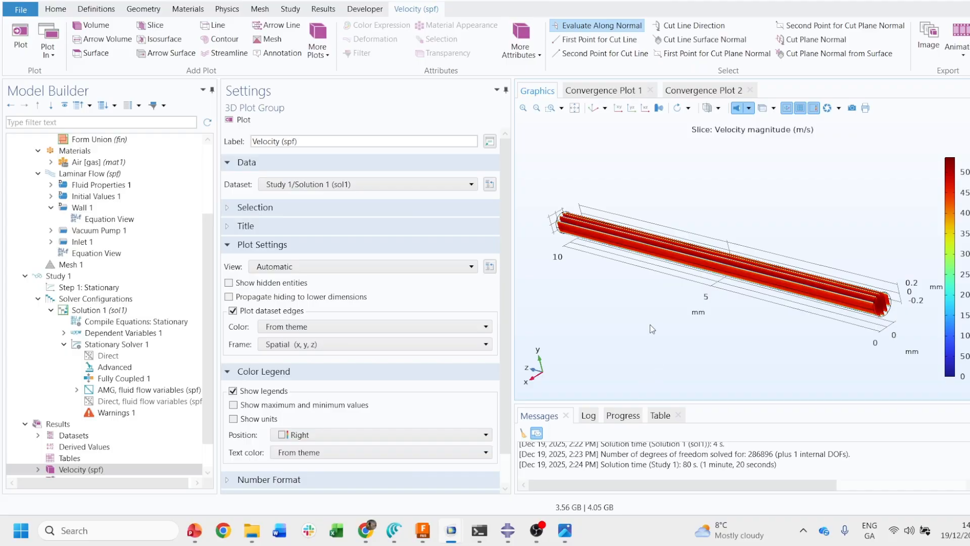
# Change the velocity plot's Slice orientation to xy-planes, keeping 5 planes, and replot it to show cross-sections along the tube.
pyautogui.moveTo(650, 294); pyautogui.dragTo(648, 302)
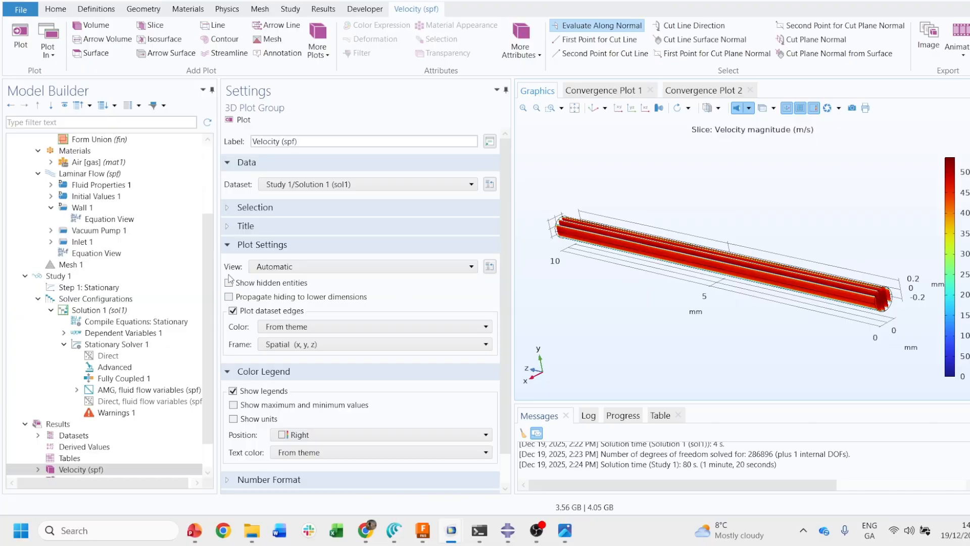
pyautogui.scroll(-1, 208, 303)
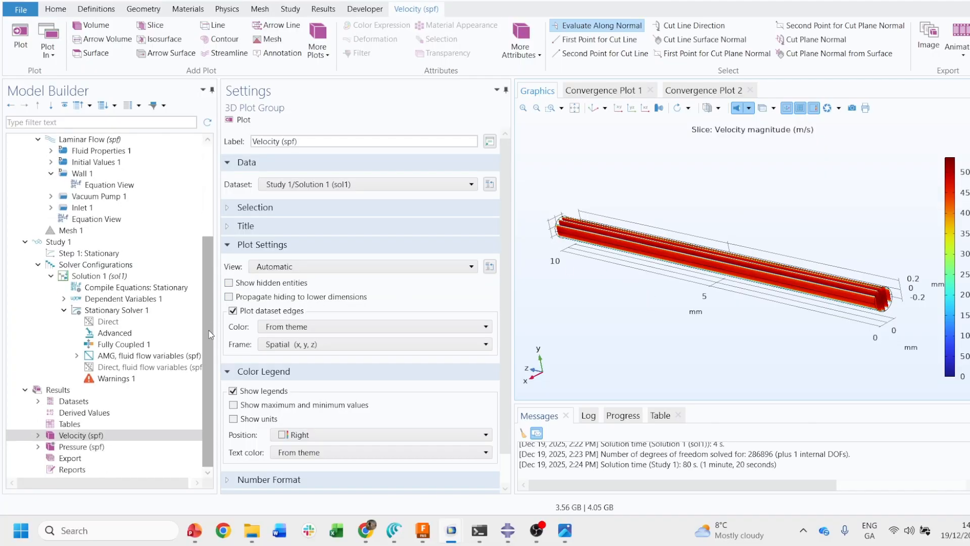
pyautogui.moveTo(669, 277); pyautogui.dragTo(654, 273)
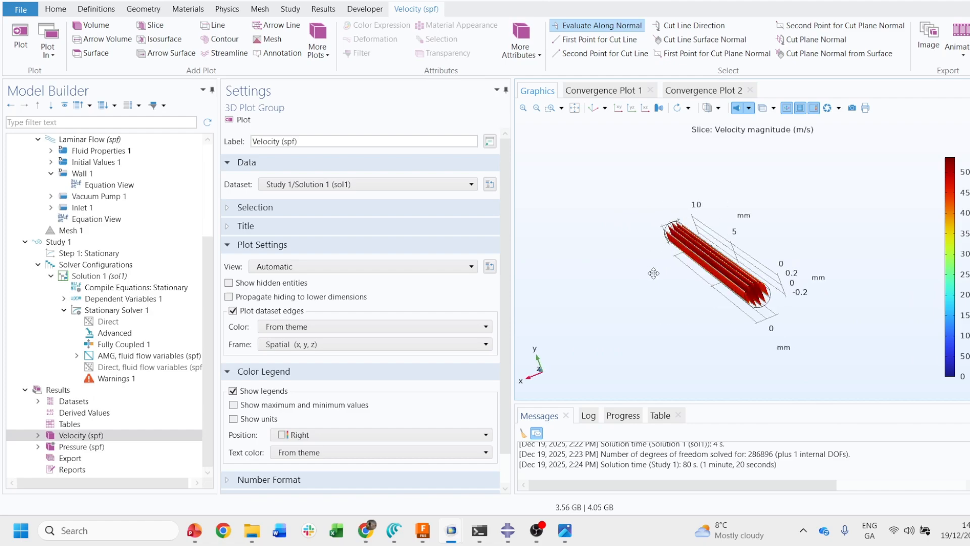
pyautogui.doubleClick(59, 435)
pyautogui.scroll(-1, 212, 394)
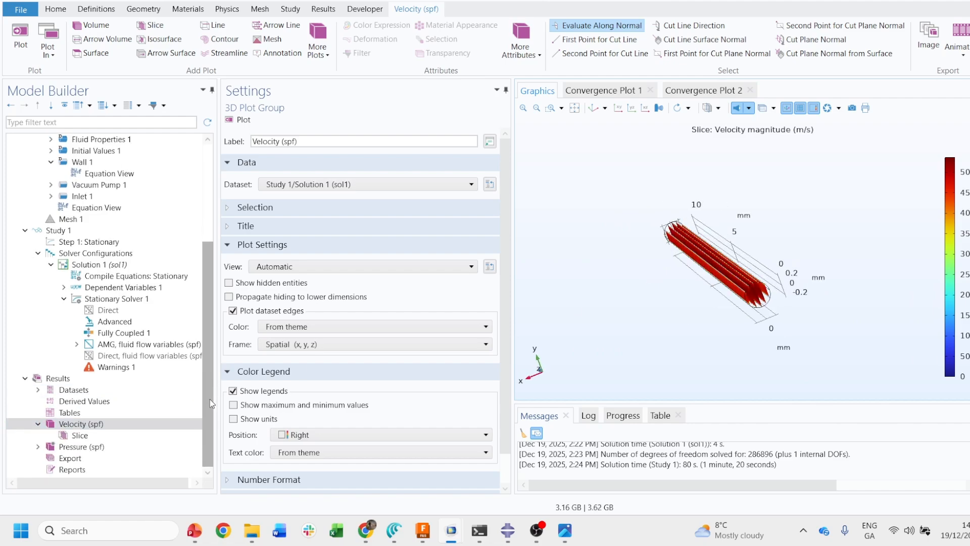
pyautogui.click(179, 437)
pyautogui.moveTo(685, 297); pyautogui.dragTo(685, 279)
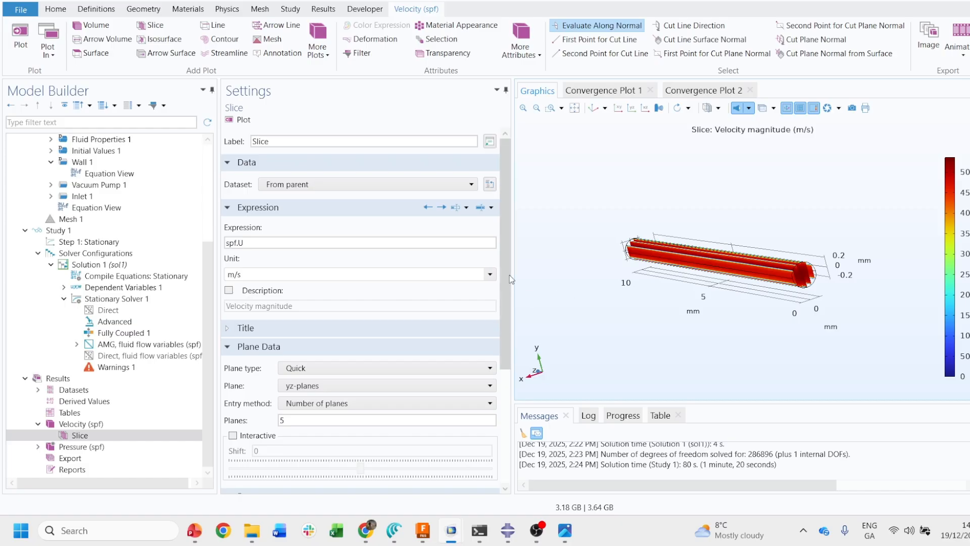
pyautogui.moveTo(509, 275); pyautogui.dragTo(509, 308)
pyautogui.moveTo(700, 291)
pyautogui.mouseDown()
pyautogui.moveTo(722, 288)
pyautogui.moveTo(707, 288)
pyautogui.mouseUp()
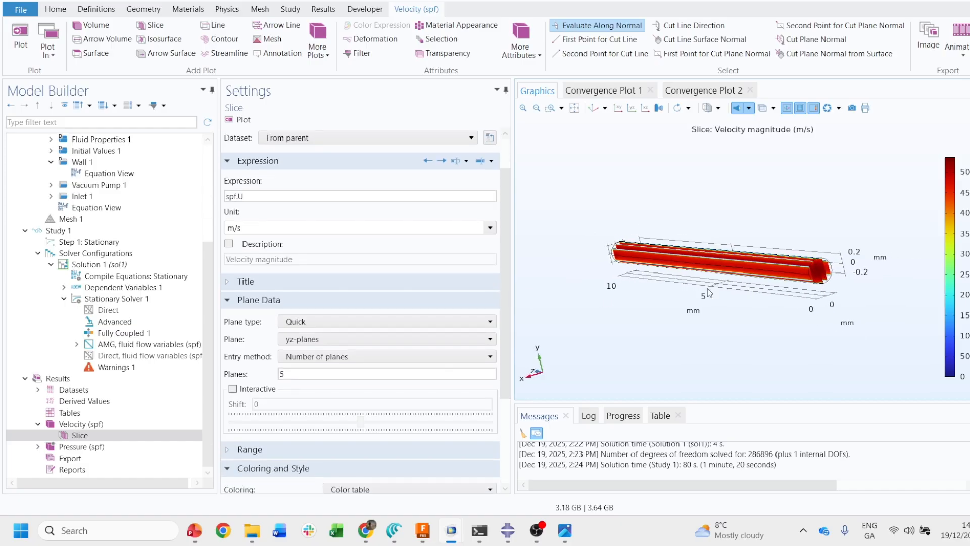
pyautogui.click(354, 339)
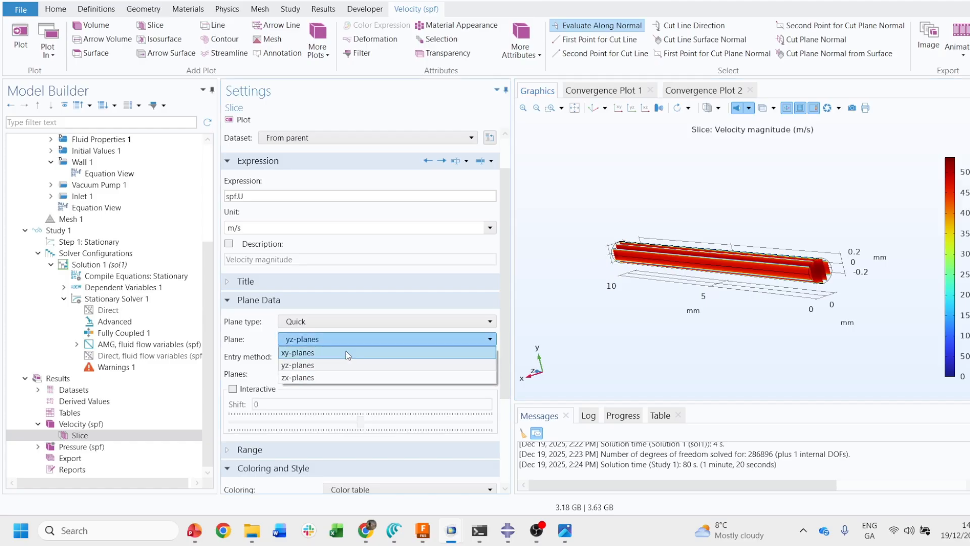
pyautogui.click(346, 350)
pyautogui.click(239, 120)
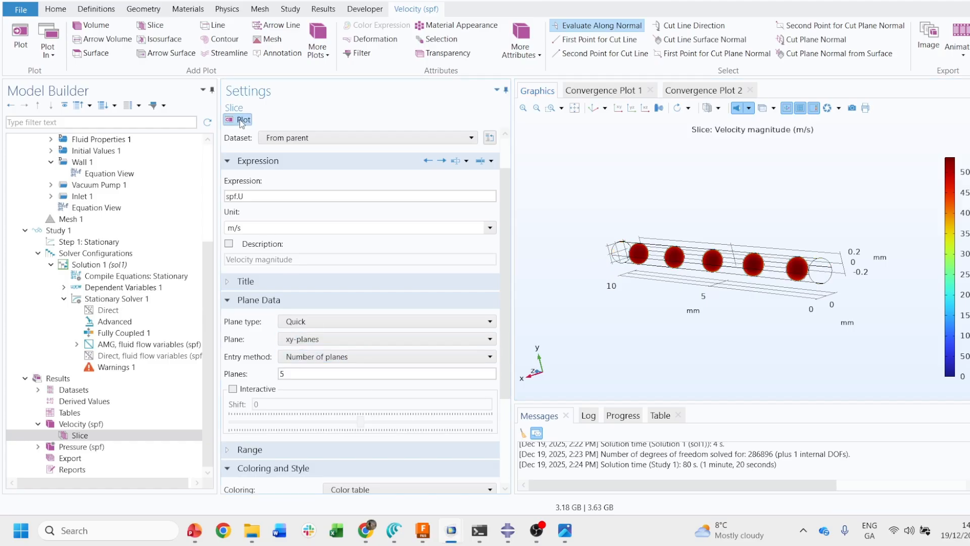
# Examine the velocity magnitude on the cross-section slices and the surface pressure distribution along the tube.
pyautogui.click(480, 197)
pyautogui.moveTo(696, 216); pyautogui.dragTo(815, 315)
pyautogui.click(551, 108)
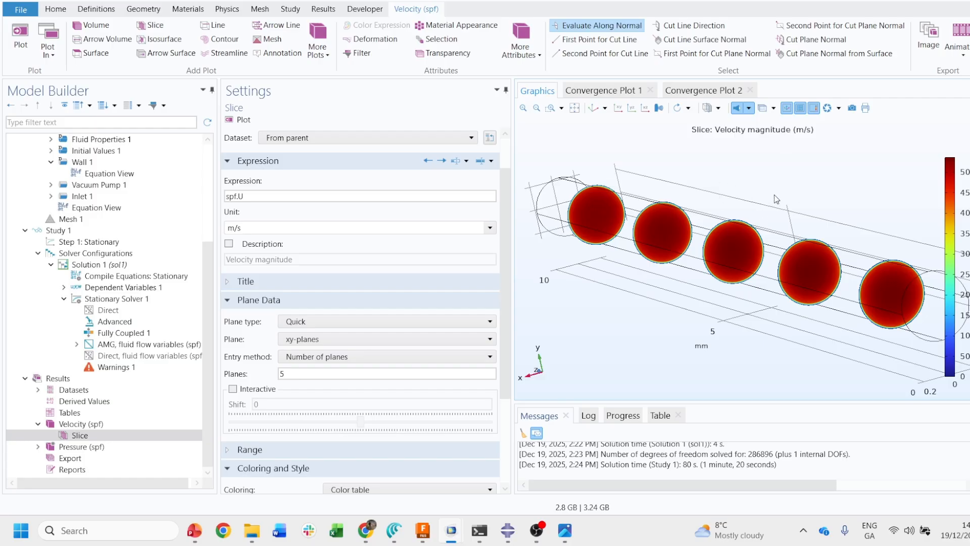
pyautogui.click(576, 109)
pyautogui.moveTo(660, 184); pyautogui.dragTo(670, 183)
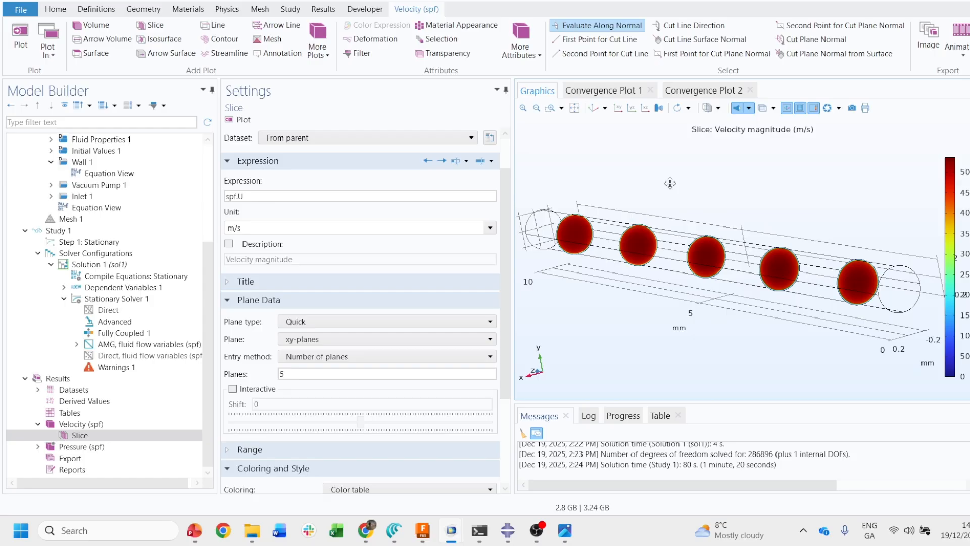
pyautogui.click(101, 445)
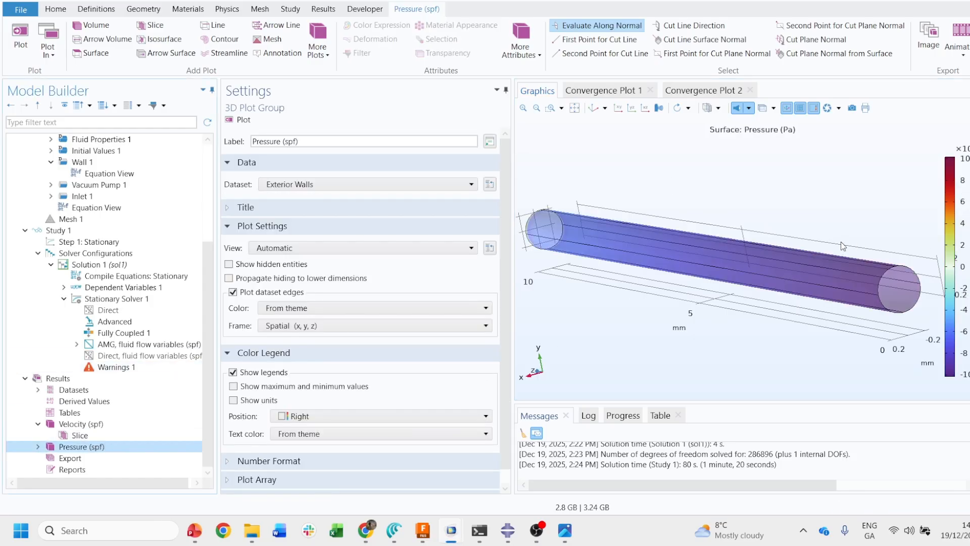
pyautogui.moveTo(841, 241); pyautogui.dragTo(839, 242)
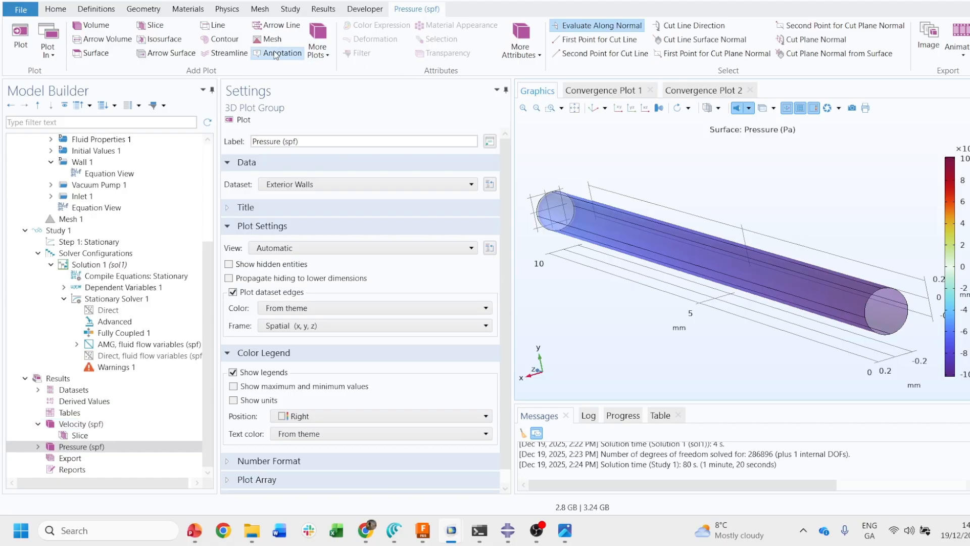
# Add a 3D cut line dataset along the tube's axis from (0, 0, 0) to (0, 0, 10) mm and plot it.
pyautogui.click(319, 10)
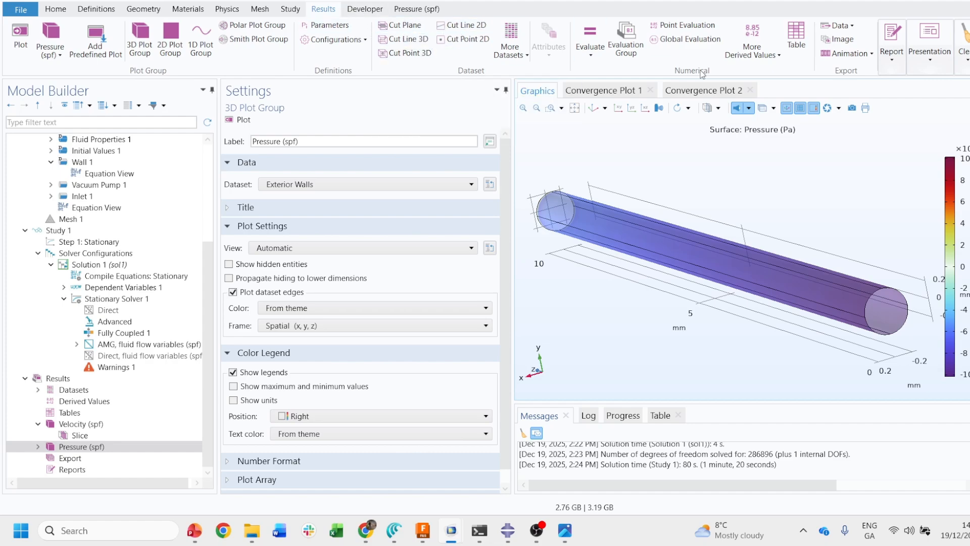
pyautogui.click(412, 44)
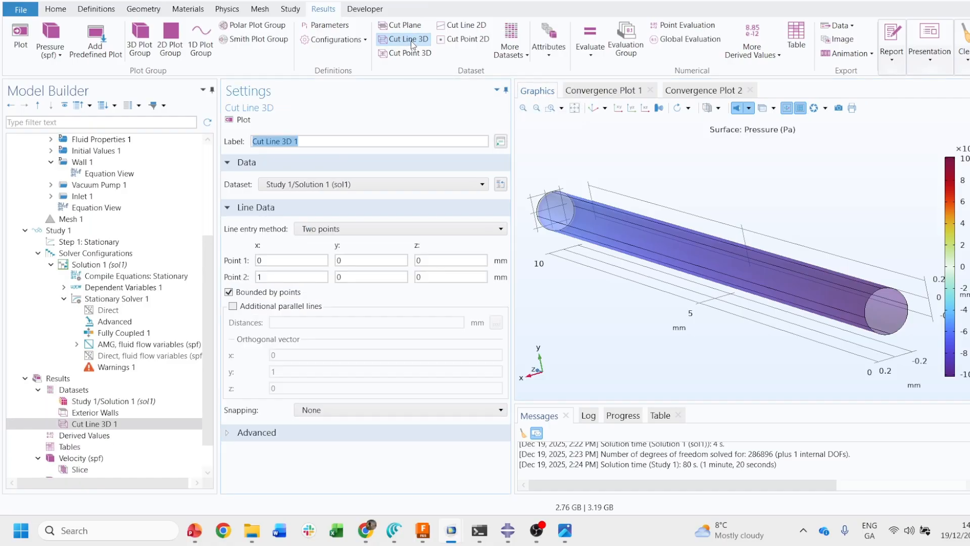
pyautogui.moveTo(655, 162)
pyautogui.mouseDown()
pyautogui.moveTo(648, 156)
pyautogui.moveTo(676, 156)
pyautogui.moveTo(654, 156)
pyautogui.mouseUp()
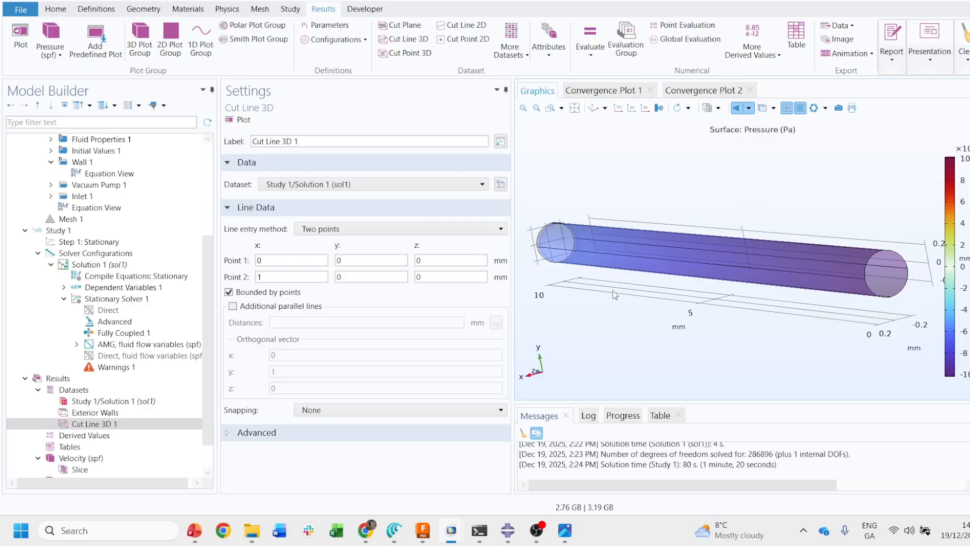
pyautogui.moveTo(614, 292); pyautogui.dragTo(608, 292)
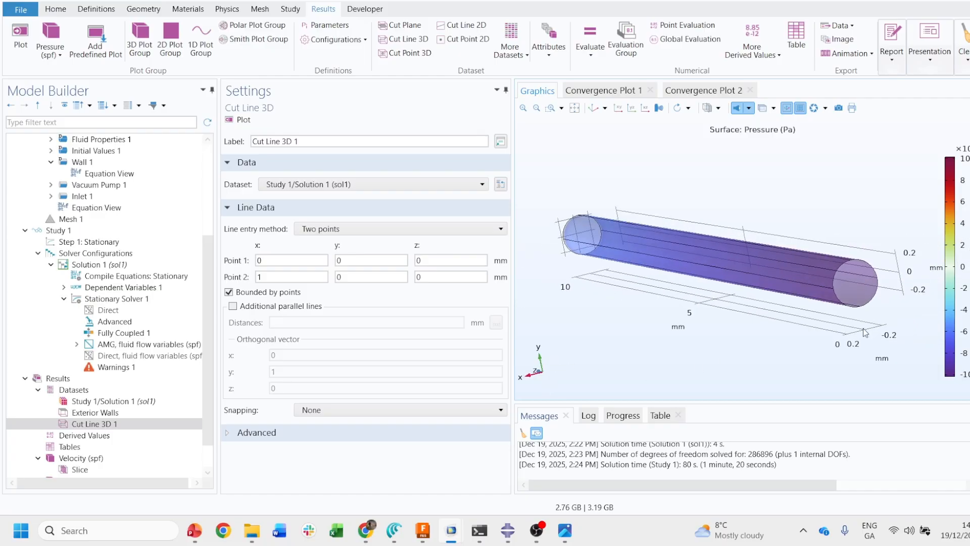
pyautogui.click(439, 277)
pyautogui.click(391, 273)
pyautogui.moveTo(269, 278); pyautogui.dragTo(236, 281)
pyautogui.scroll(3, 836, 335)
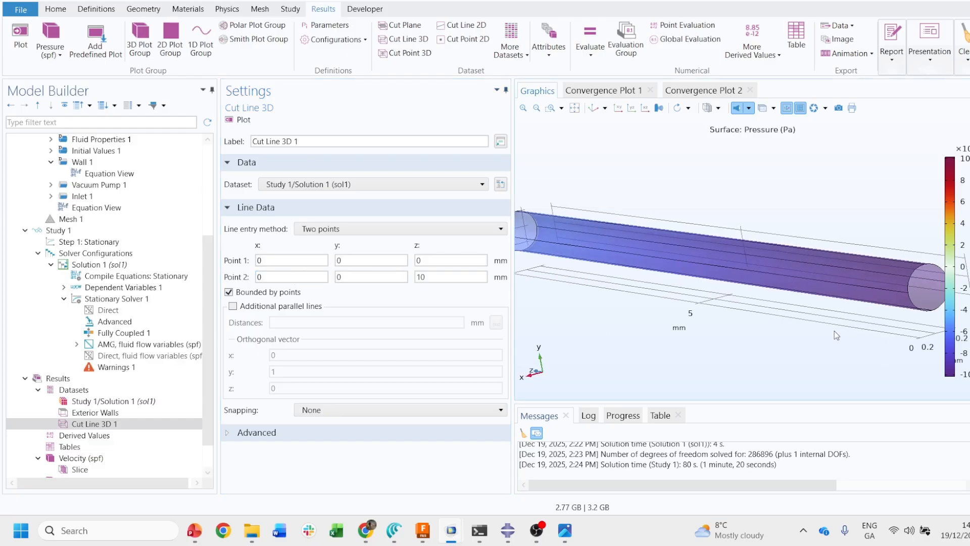
pyautogui.click(243, 119)
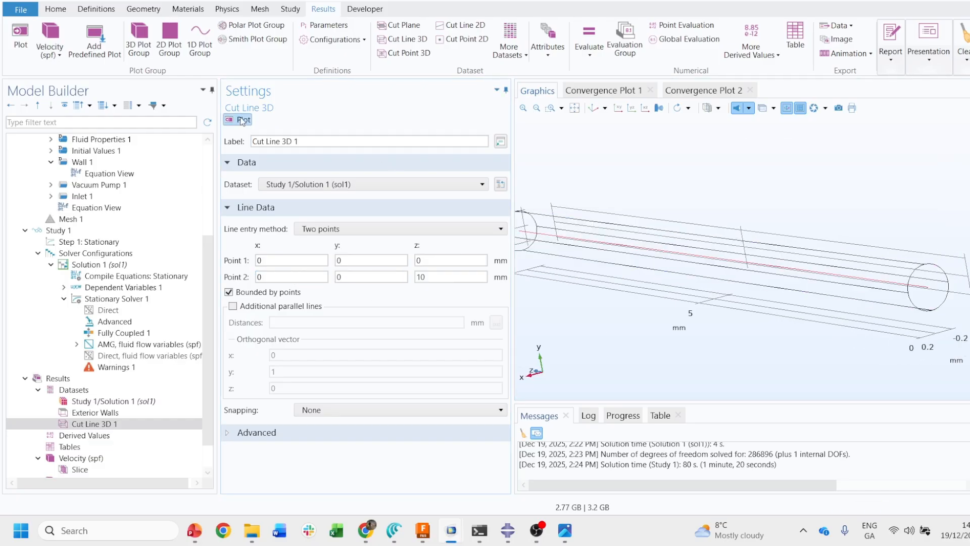
pyautogui.scroll(-3, 679, 186)
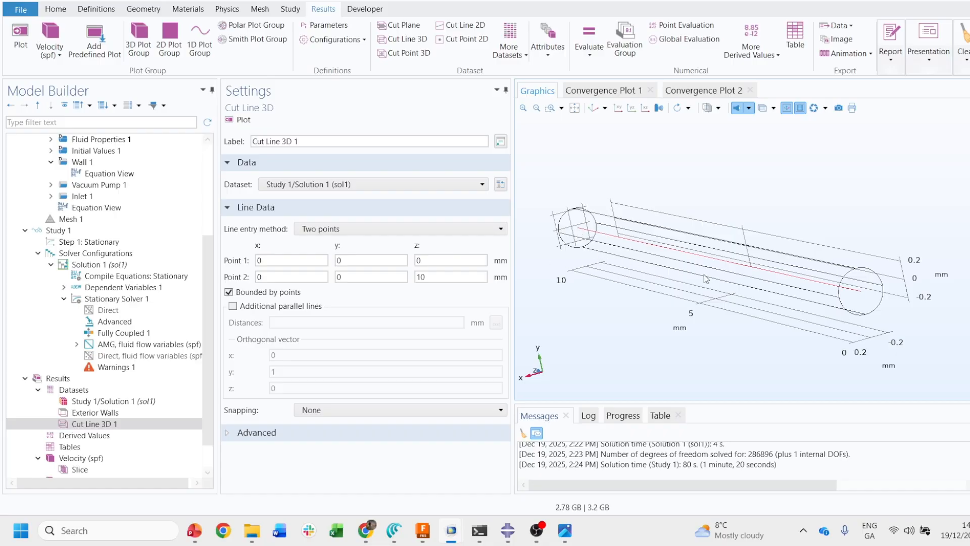
# Add a 1D plot group to the results and insert a line graph in it.
pyautogui.scroll(-1, 121, 303)
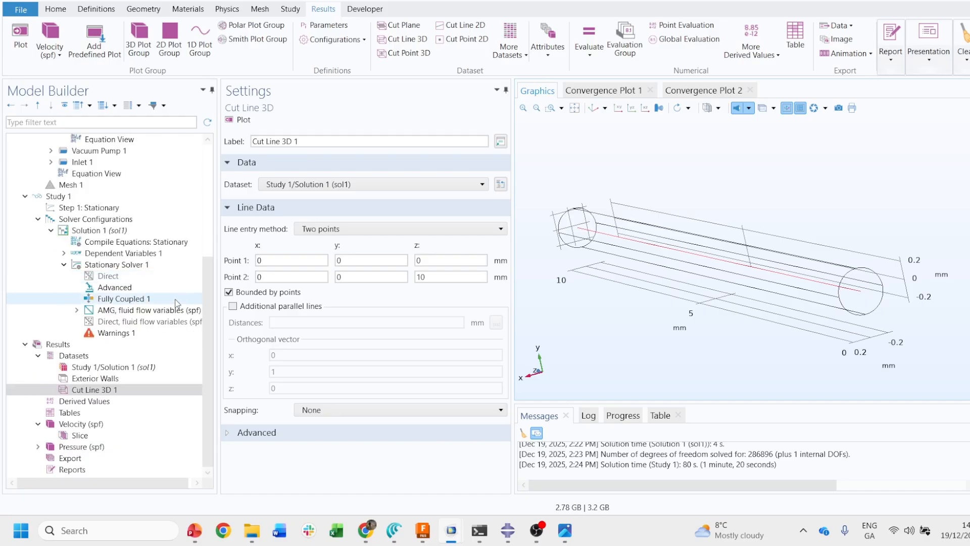
pyautogui.click(121, 345)
pyautogui.rightClick(122, 345)
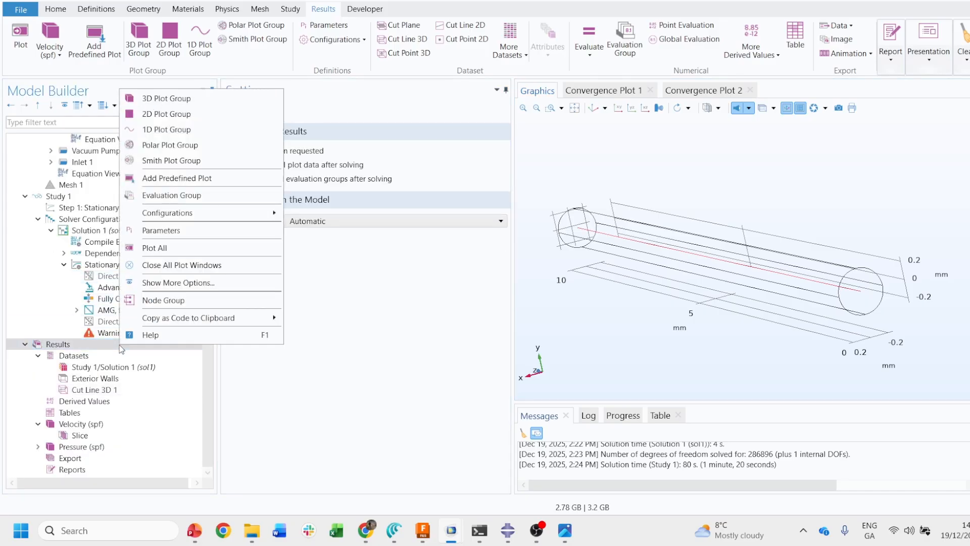
pyautogui.click(170, 130)
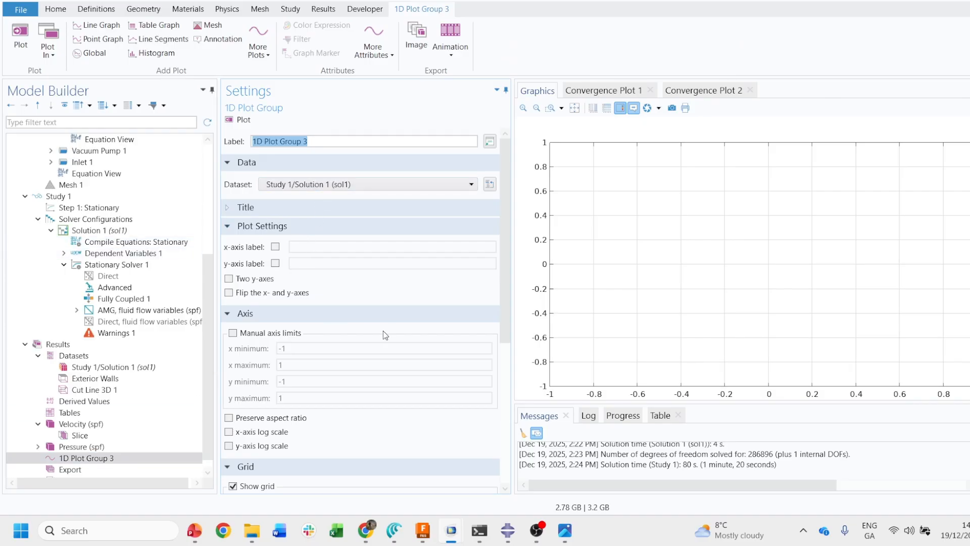
pyautogui.rightClick(130, 458)
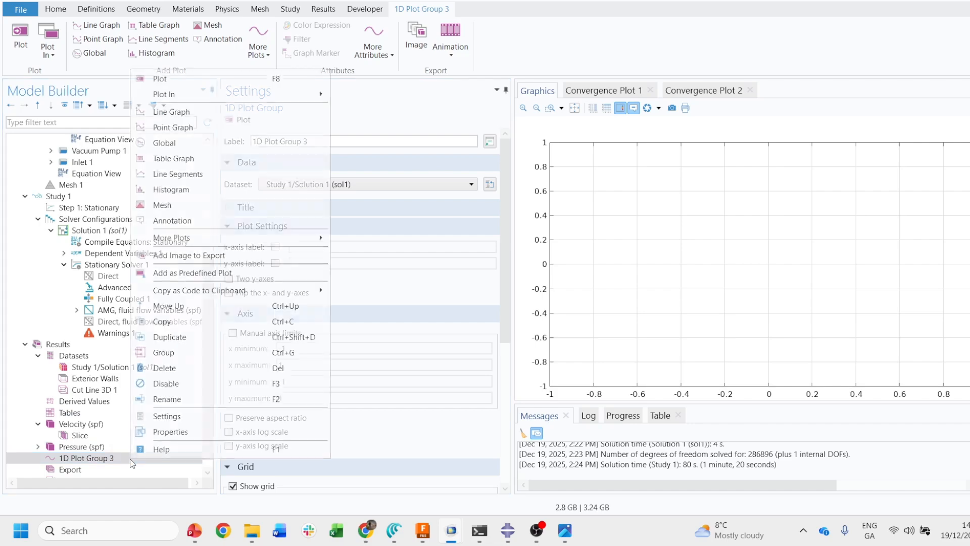
pyautogui.click(195, 115)
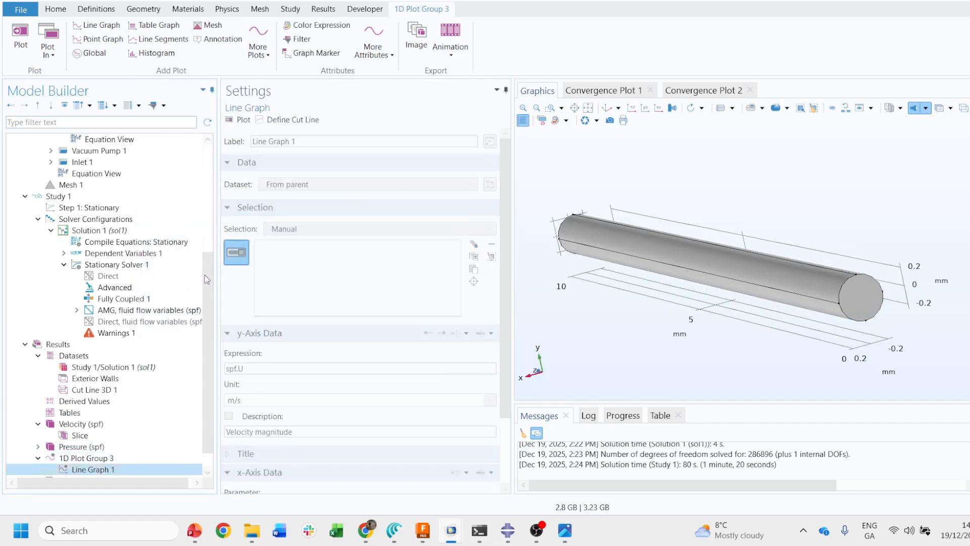
# Set the line graph's dataset to Cut Line 3D 1 and plot velocity magnitude (spf.U) against arc length.
pyautogui.click(328, 183)
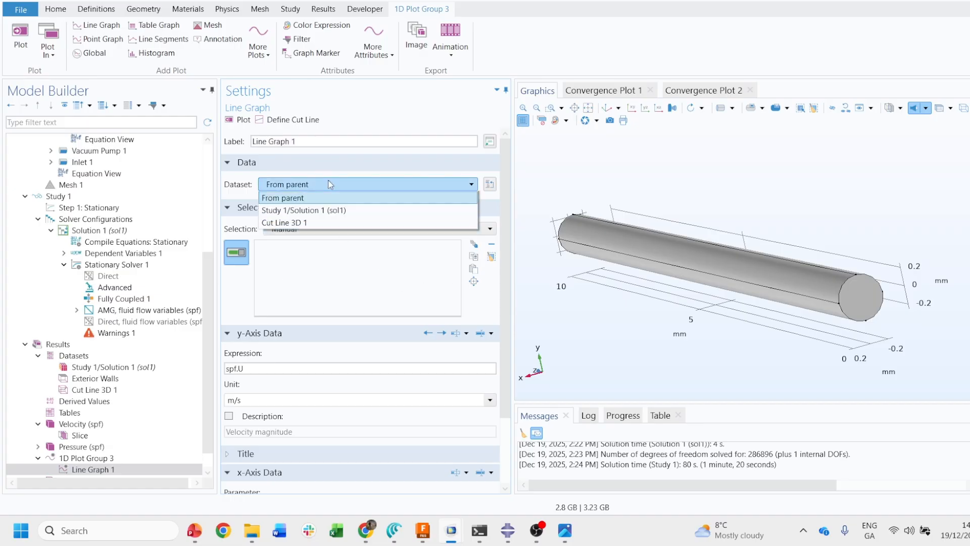
pyautogui.click(325, 234)
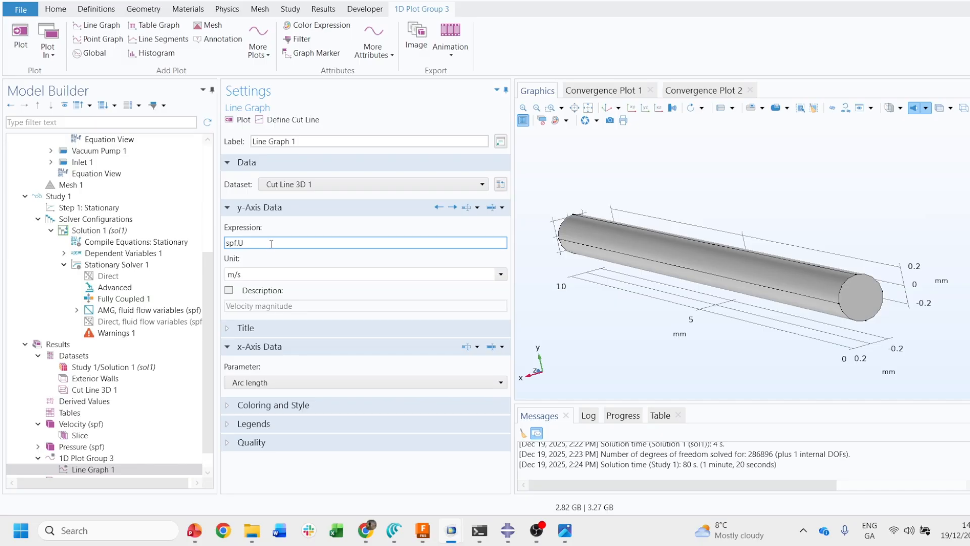
pyautogui.click(240, 121)
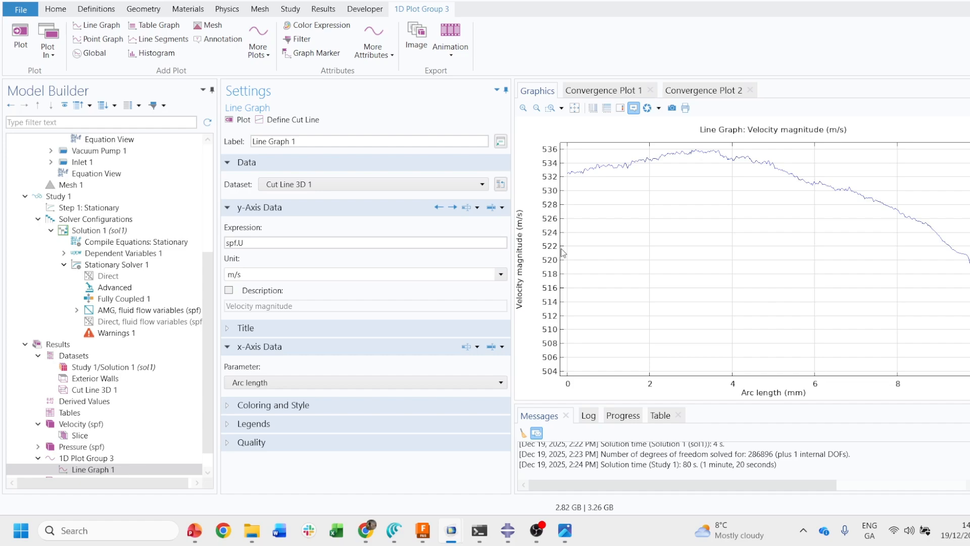
pyautogui.moveTo(567, 176)
pyautogui.moveTo(753, 164)
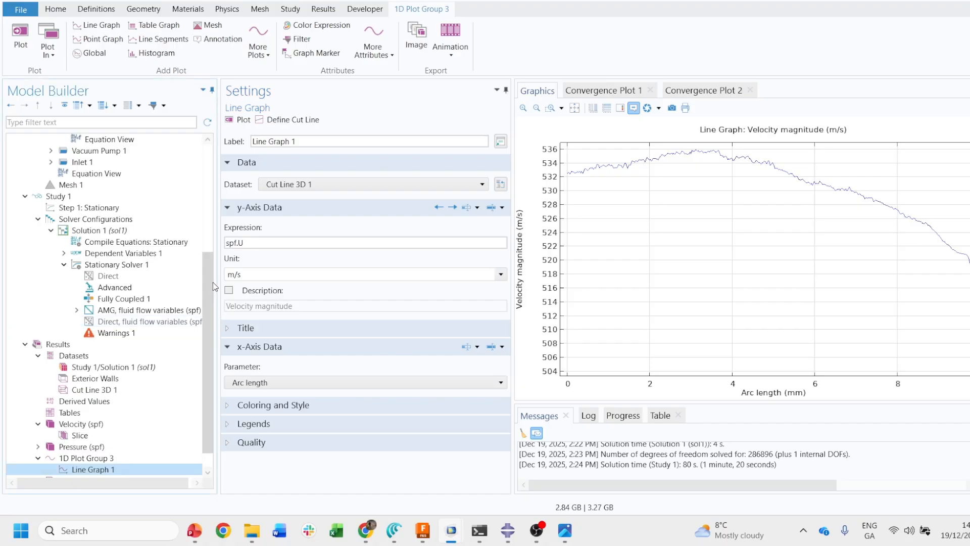
# Review the Vacuum Pump boundary condition's selected tube end and static pressure curve data.
pyautogui.moveTo(218, 284); pyautogui.dragTo(219, 252)
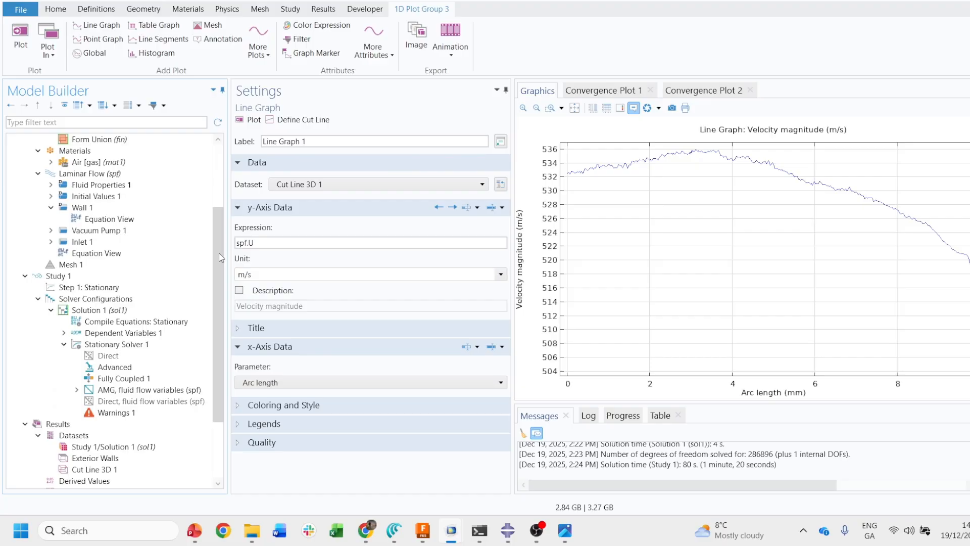
pyautogui.click(119, 231)
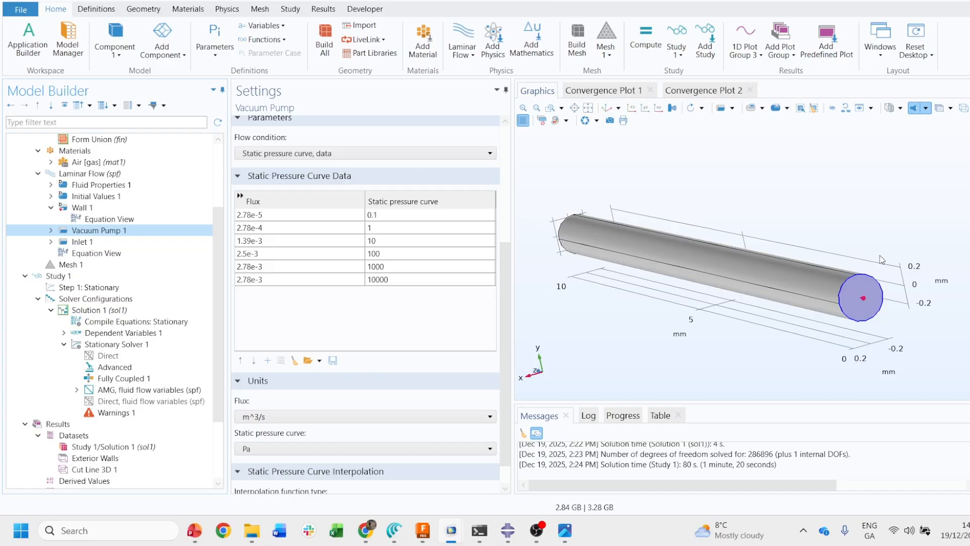
pyautogui.moveTo(872, 249); pyautogui.dragTo(874, 257)
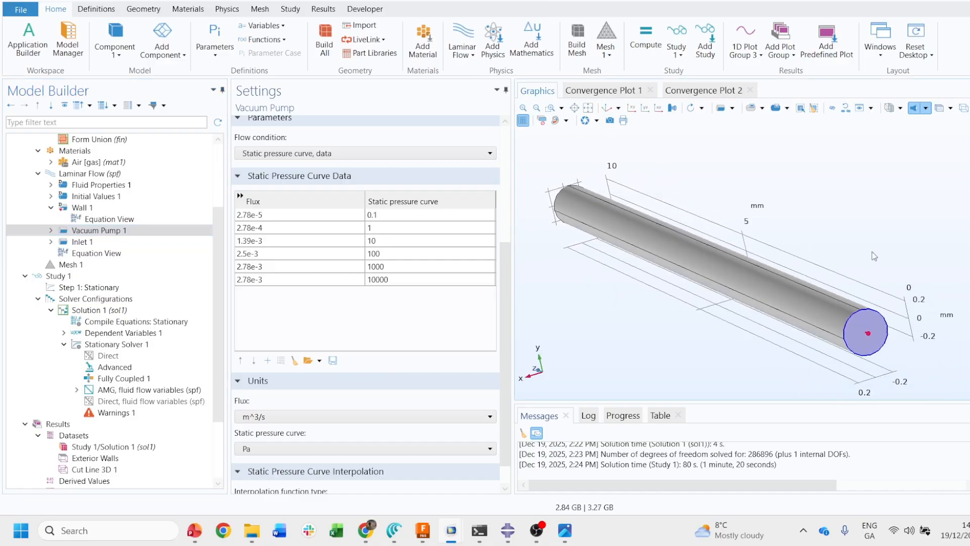